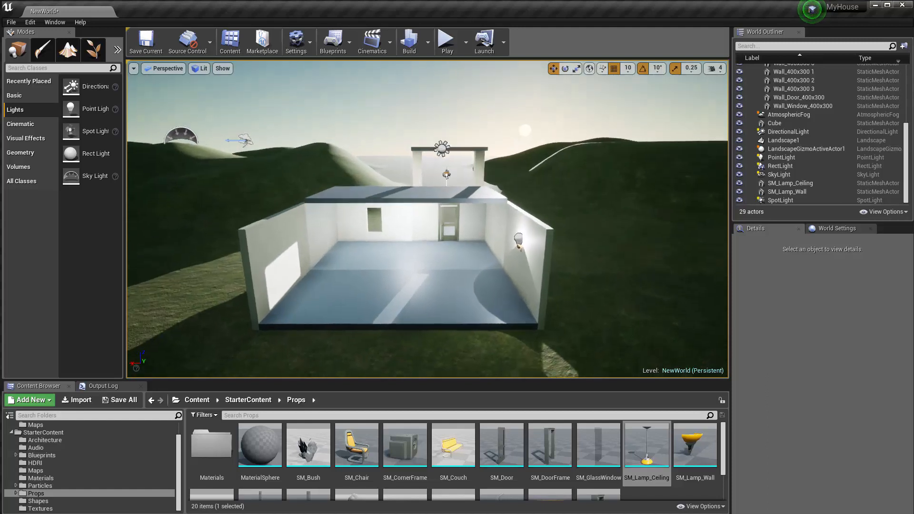
# Step: Place an SM_Bush prop at the house's back window wall and adjust its position
pyautogui.scroll(-2, 520, 455)
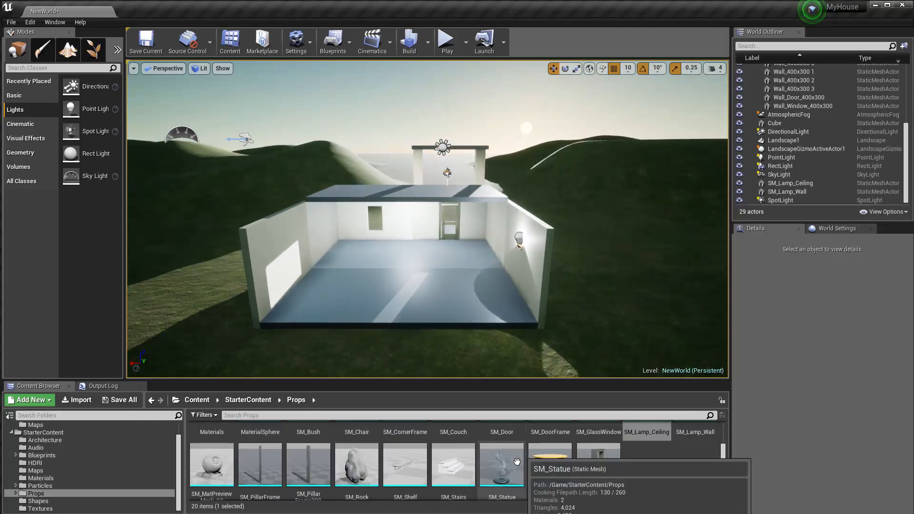
pyautogui.scroll(2, 400, 478)
pyautogui.moveTo(297, 466); pyautogui.dragTo(500, 228)
pyautogui.press('f')
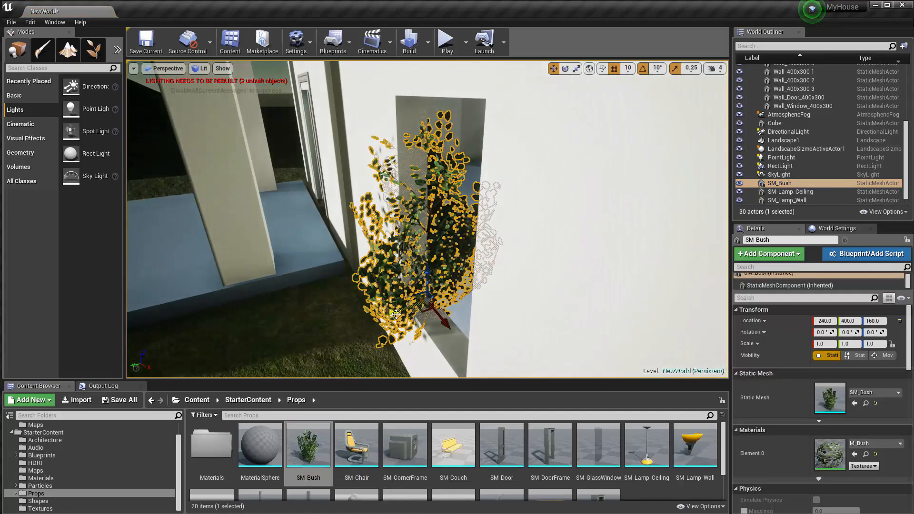
pyautogui.moveTo(405, 317); pyautogui.dragTo(286, 334)
pyautogui.scroll(-5, 285, 334)
pyautogui.moveTo(391, 226); pyautogui.dragTo(391, 253)
pyautogui.moveTo(406, 295); pyautogui.dragTo(292, 287)
pyautogui.keyDown('alt'); pyautogui.moveTo(310, 295); pyautogui.dragTo(419, 286); pyautogui.keyUp('alt')
# Step: Place an SM_Rock prop outside the house at about X -920, Y 590, Z 100
pyautogui.scroll(-4, 334, 305)
pyautogui.scroll(-3, 359, 469)
pyautogui.moveTo(359, 469); pyautogui.dragTo(159, 264)
pyautogui.press('f')
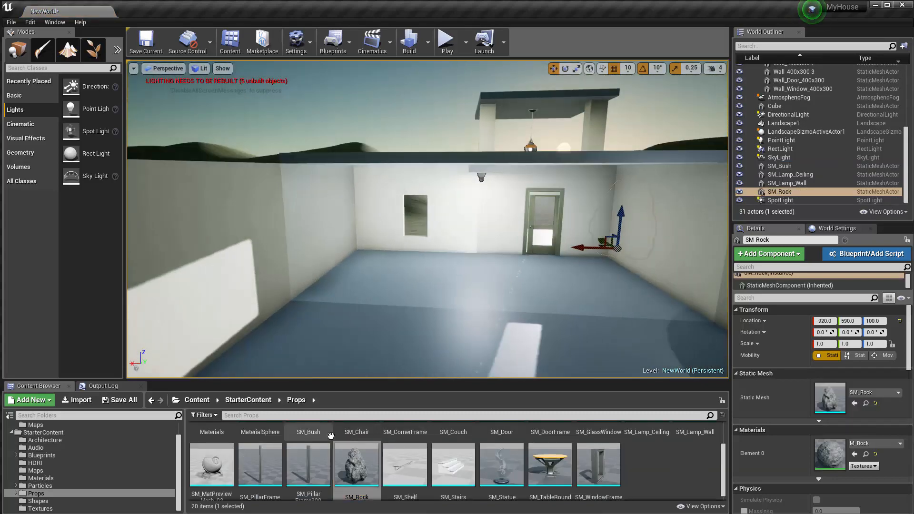
# Step: Place a second SM_Rock inside the room, scale it uniformly to 0.75, and move it to X -210
pyautogui.moveTo(357, 464); pyautogui.dragTo(437, 277)
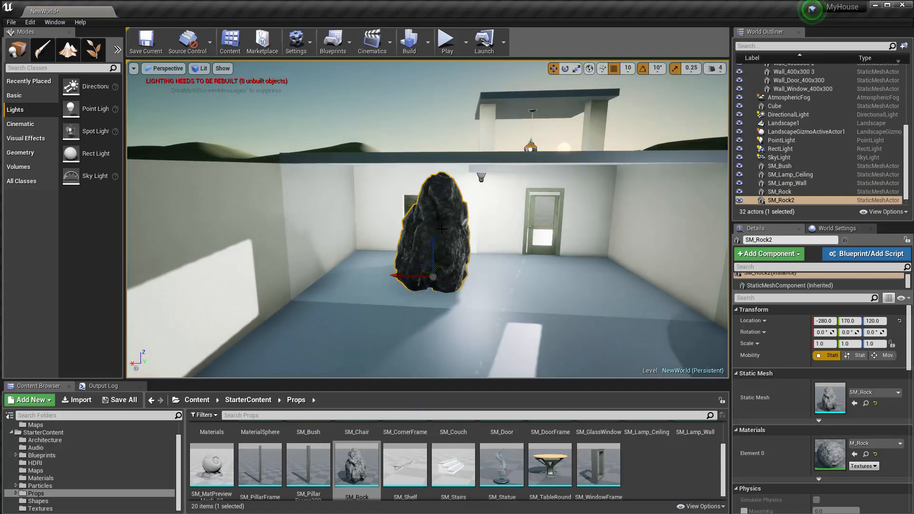
pyautogui.click(576, 68)
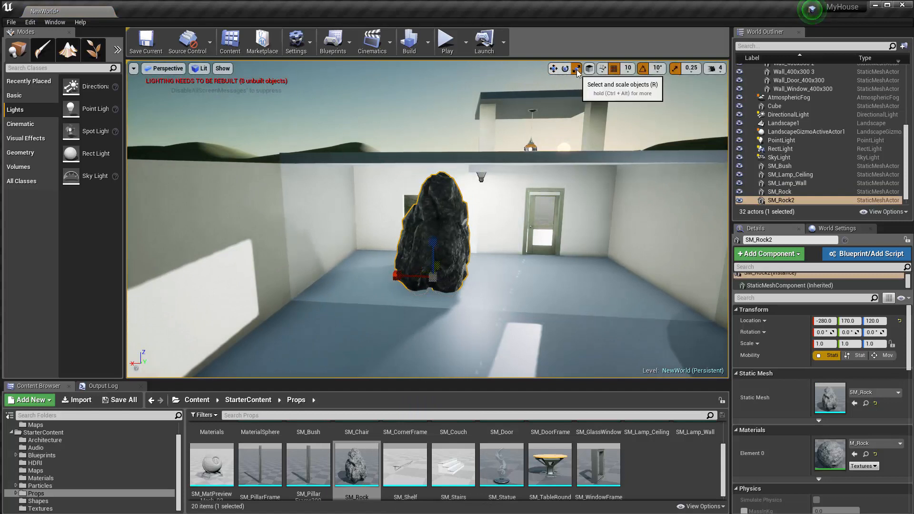
pyautogui.moveTo(432, 276); pyautogui.dragTo(370, 294)
pyautogui.press('w')
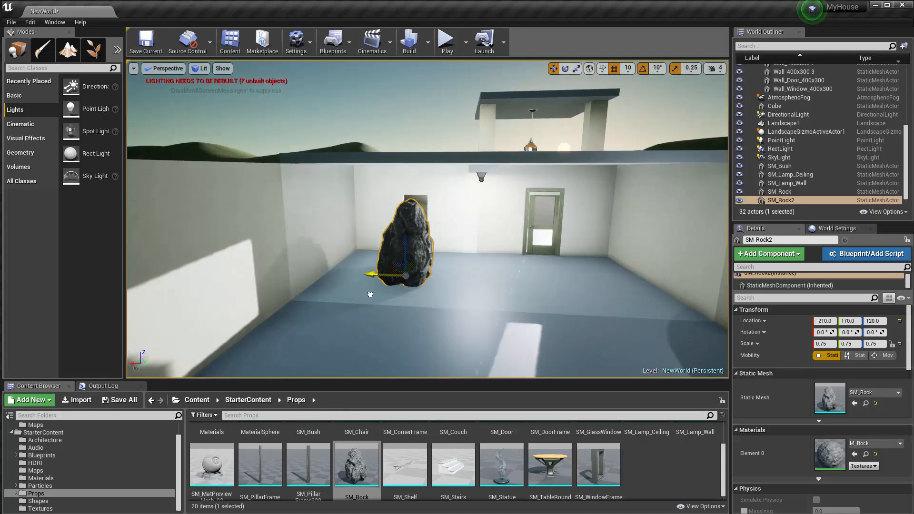
# Step: Select the floor tile under the rock and browse the materials available for its Element 0 slot
pyautogui.scroll(-6, 370, 295)
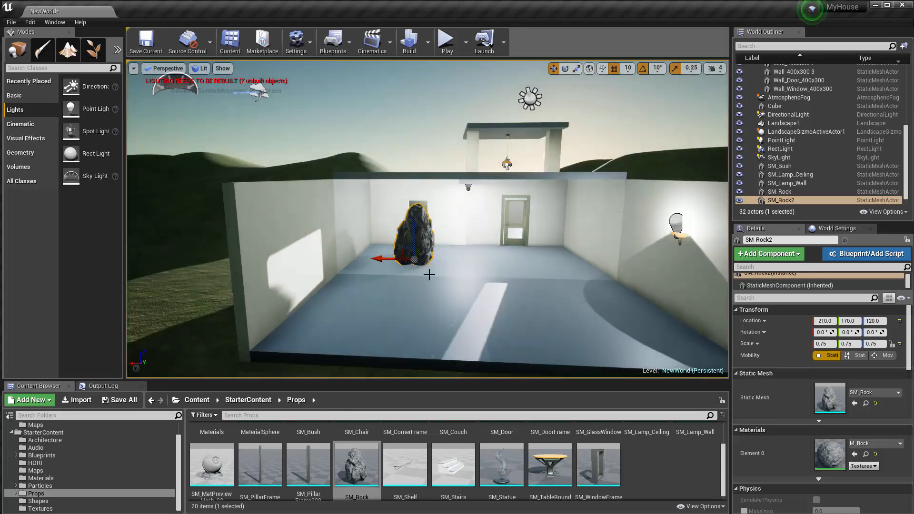
pyautogui.scroll(-3, 534, 315)
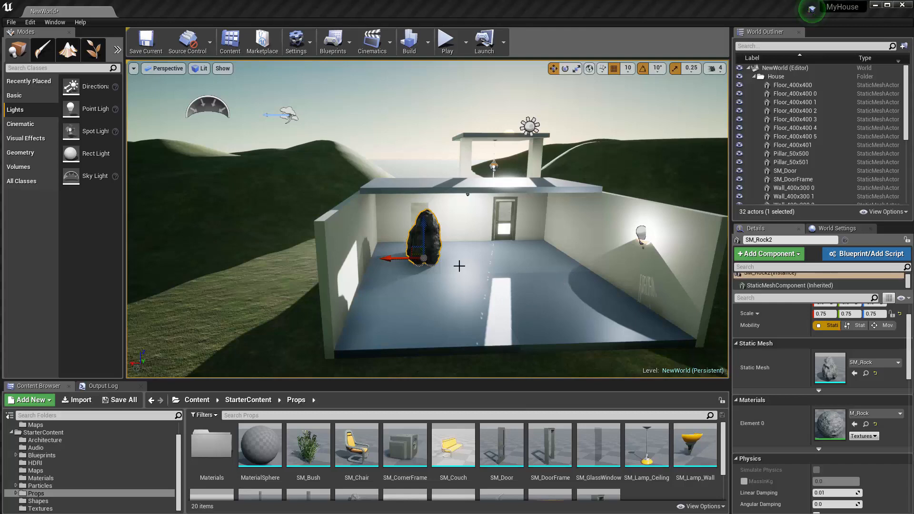
pyautogui.keyDown('alt'); pyautogui.moveTo(516, 290); pyautogui.dragTo(439, 271); pyautogui.keyUp('alt')
pyautogui.scroll(-2, 516, 292)
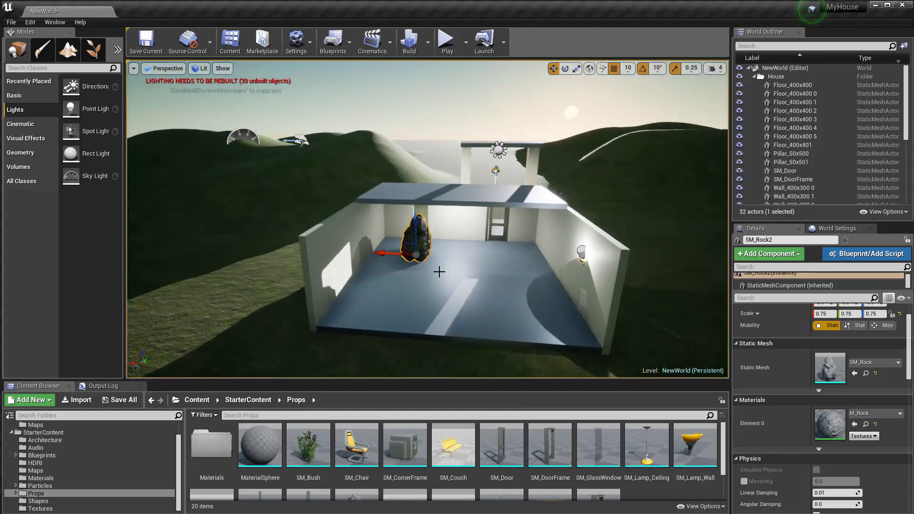
pyautogui.click(455, 273)
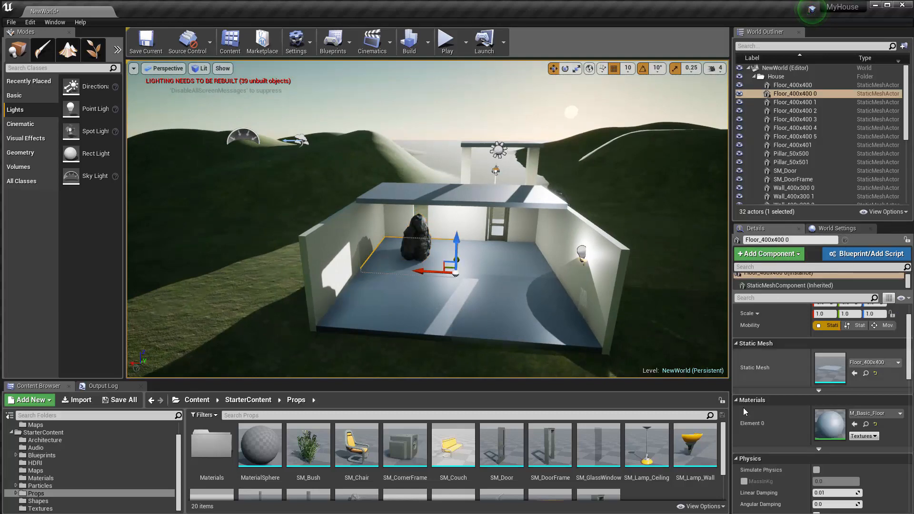
pyautogui.click(885, 414)
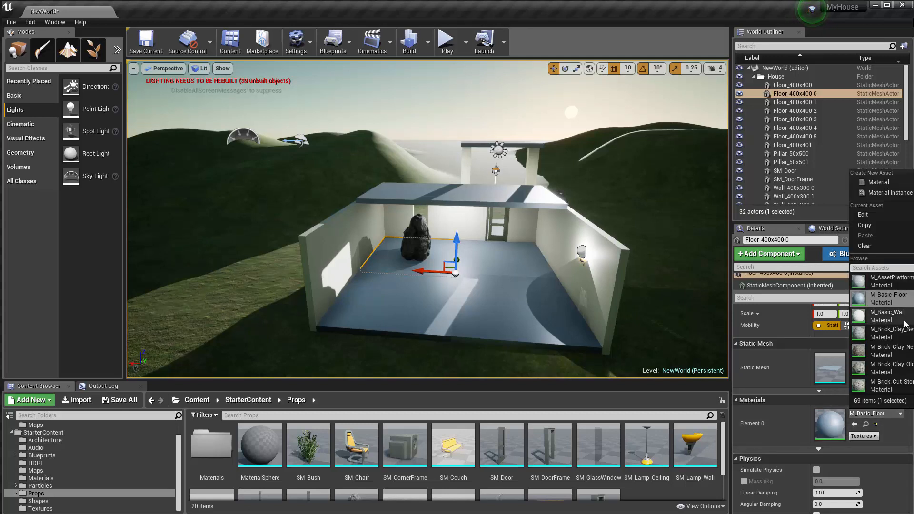
pyautogui.scroll(-3, 901, 316)
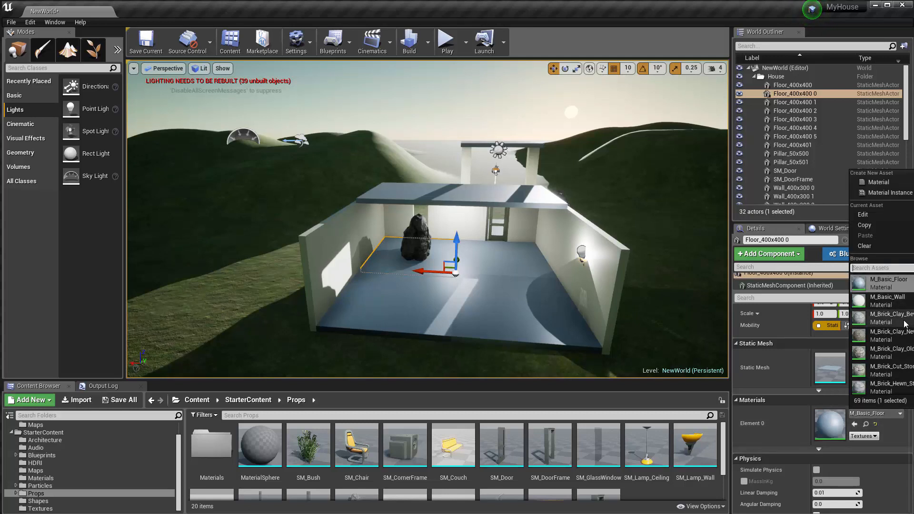
pyautogui.click(792, 428)
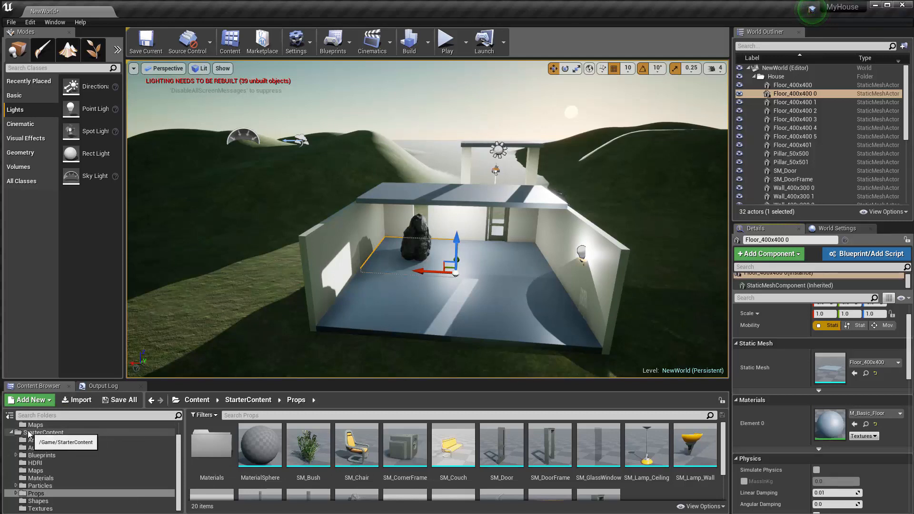
# Step: Apply the StarterContent material M_Wood_Floor_Walnut_Polished to all four of the room's floor tiles
pyautogui.click(43, 478)
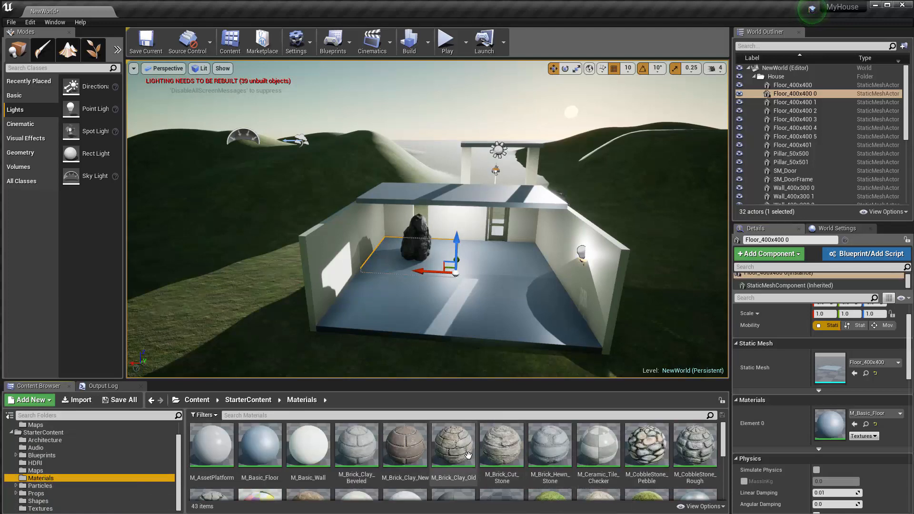
pyautogui.scroll(-3, 457, 429)
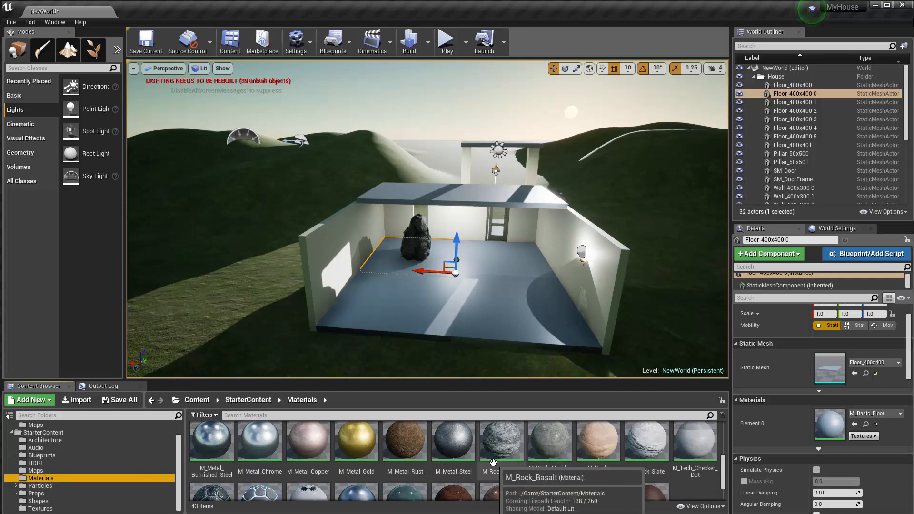
pyautogui.scroll(-2, 512, 464)
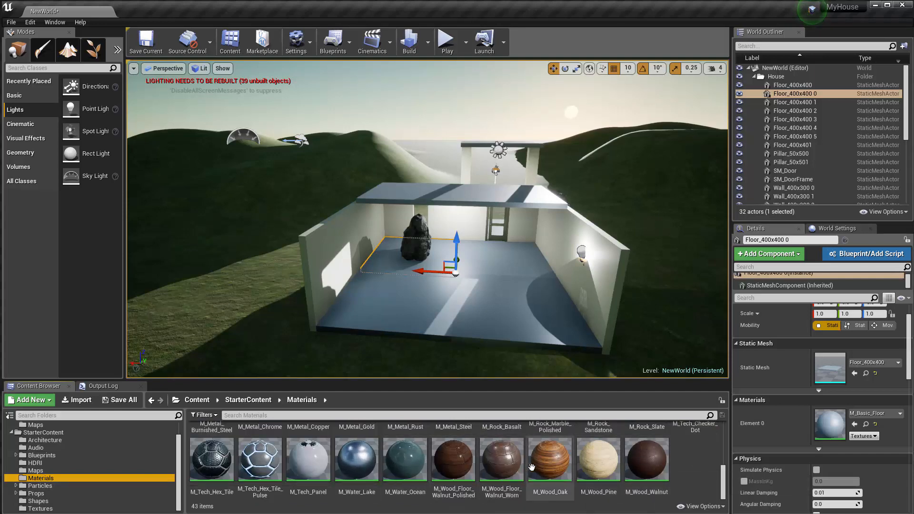
pyautogui.keyDown('ctrl'); pyautogui.click(498, 270); pyautogui.keyUp('ctrl')
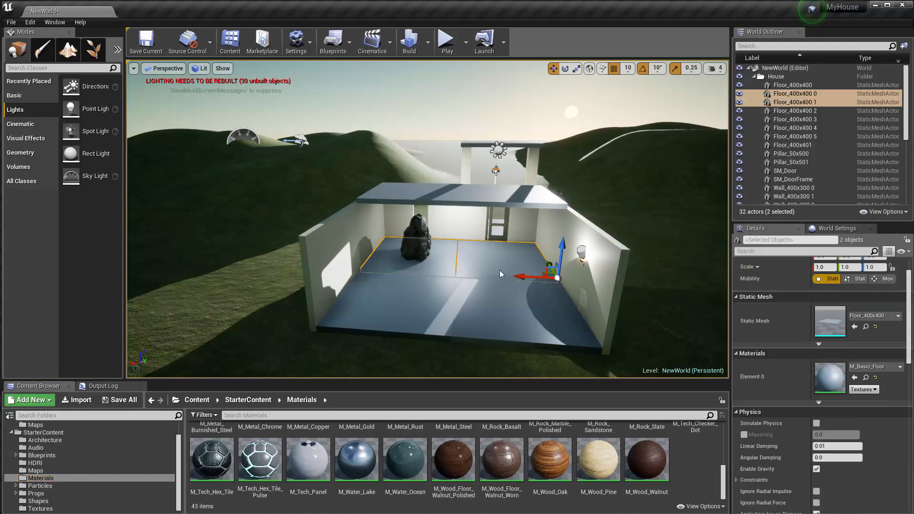
pyautogui.keyDown('ctrl'); pyautogui.click(502, 303); pyautogui.keyUp('ctrl')
pyautogui.keyDown('ctrl'); pyautogui.click(431, 308); pyautogui.keyUp('ctrl')
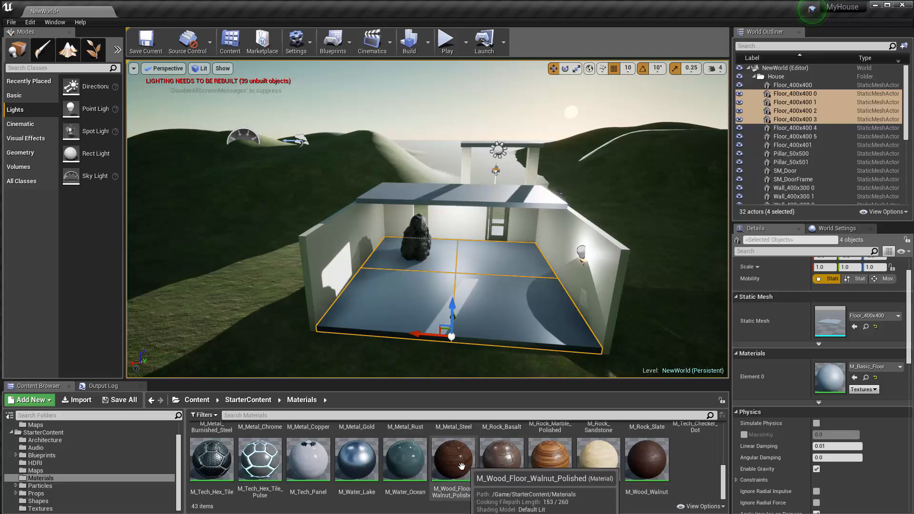
pyautogui.moveTo(454, 464); pyautogui.dragTo(830, 375)
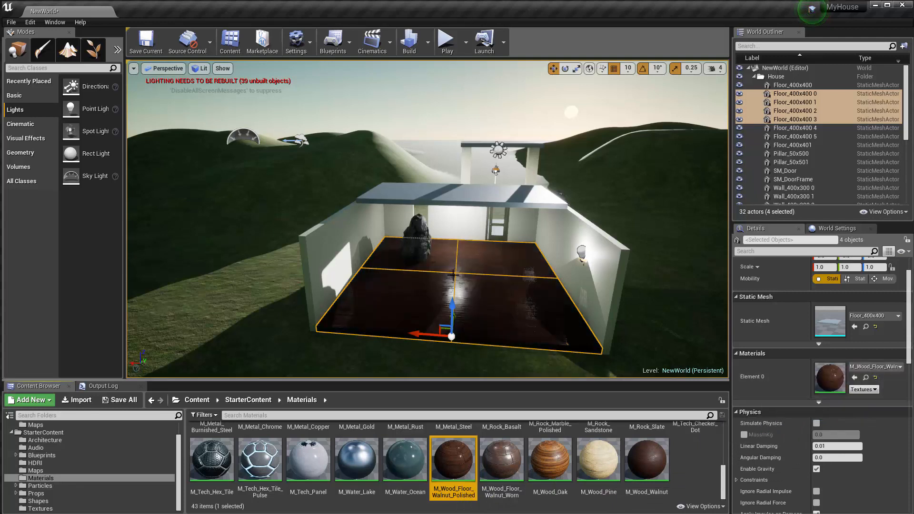
# Step: Try M_Wood_Floor_Walnut_Worn, M_Wood_Oak and M_Wood_Walnut on the four floor tiles and return to M_Wood_Floor_Walnut_Polished
pyautogui.moveTo(502, 460); pyautogui.dragTo(831, 370)
pyautogui.moveTo(550, 459); pyautogui.dragTo(831, 375)
pyautogui.moveTo(648, 457); pyautogui.dragTo(831, 391)
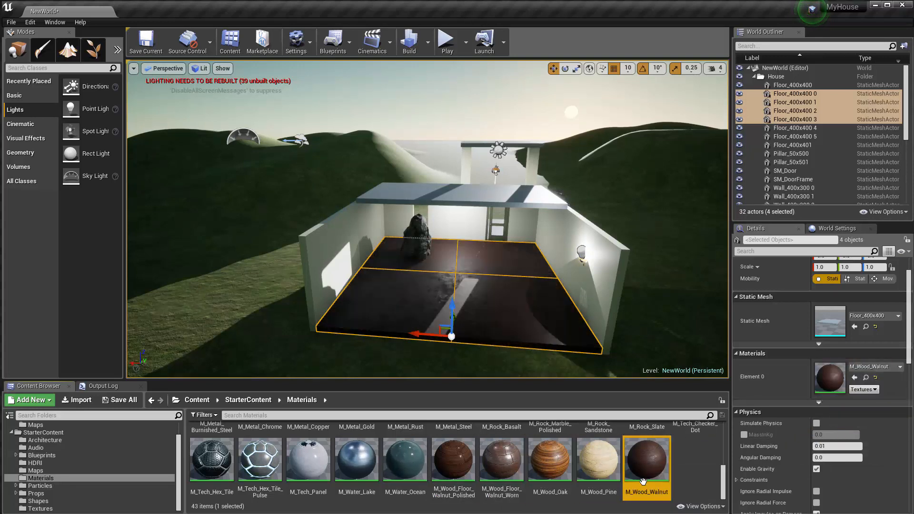
pyautogui.moveTo(454, 459); pyautogui.dragTo(829, 369)
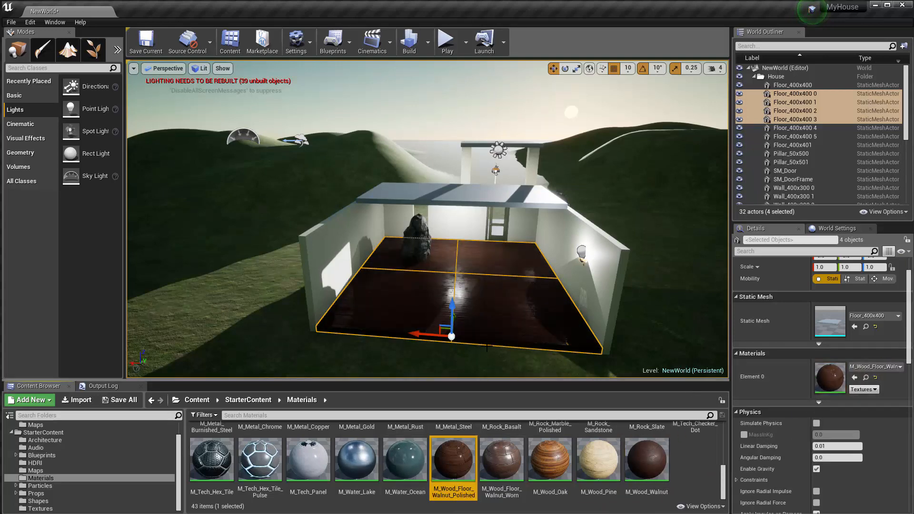
# Step: Select the flat white cube mounted on the room's ceiling
pyautogui.moveTo(487, 348)
pyautogui.mouseDown(button='right')
pyautogui.moveTo(487, 337)
pyautogui.moveTo(498, 337)
pyautogui.mouseUp(button='right')
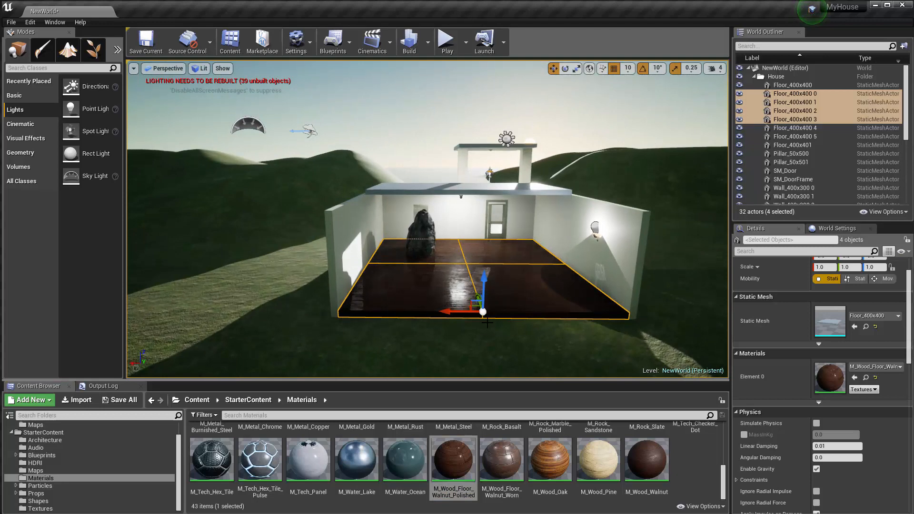
pyautogui.scroll(5, 489, 302)
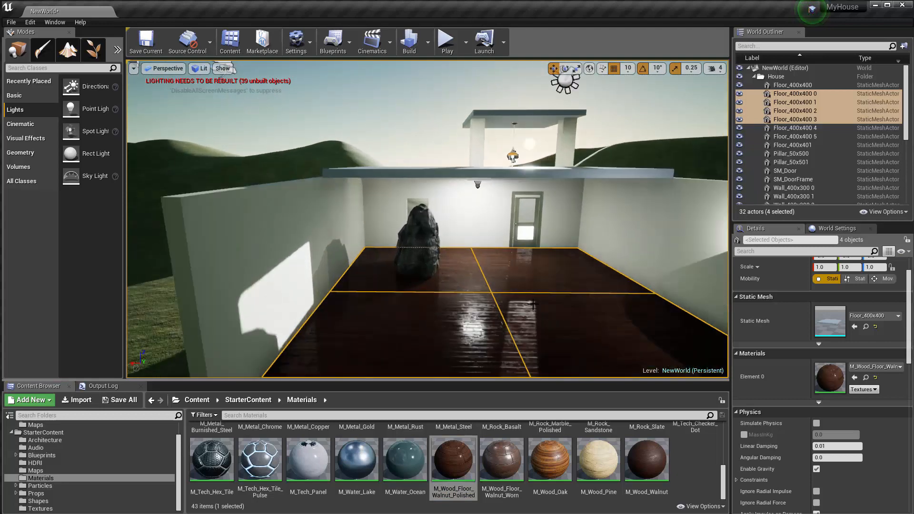
pyautogui.moveTo(626, 306); pyautogui.dragTo(614, 328, button='right')
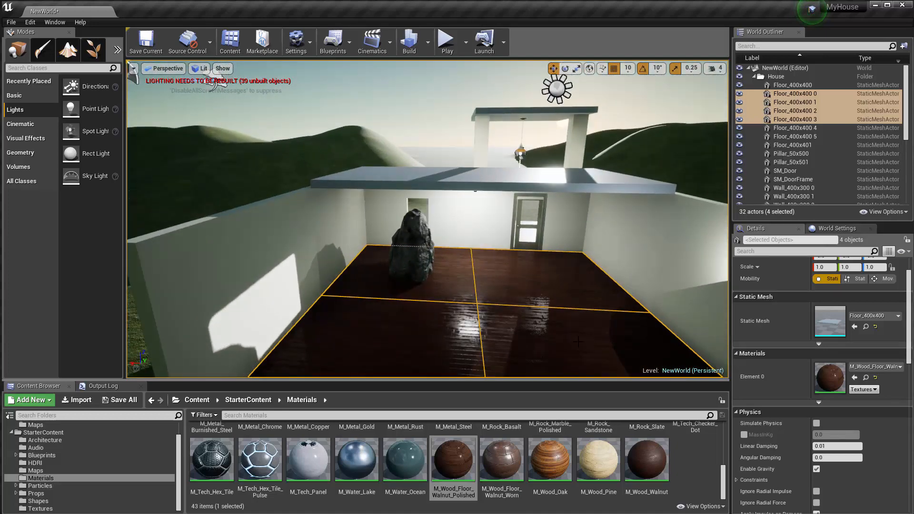
pyautogui.keyDown('alt'); pyautogui.moveTo(574, 340); pyautogui.dragTo(572, 320); pyautogui.keyUp('alt')
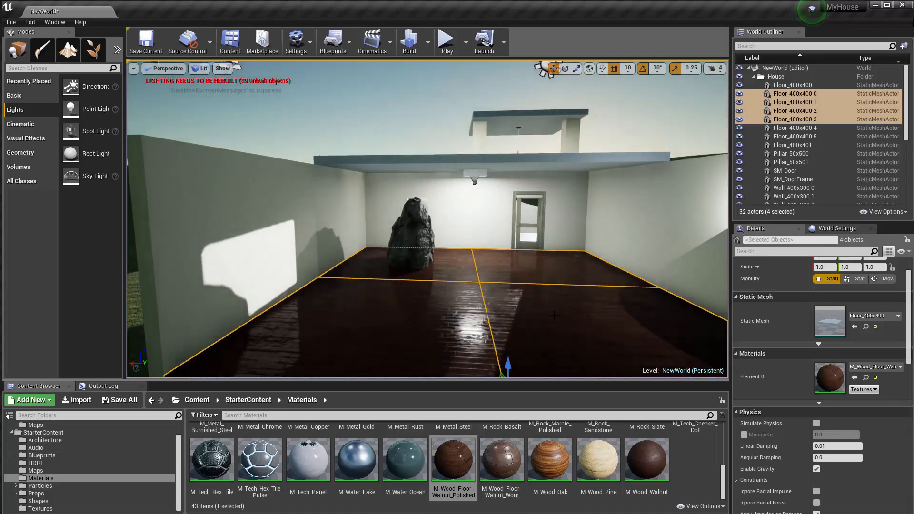
pyautogui.scroll(6, 552, 312)
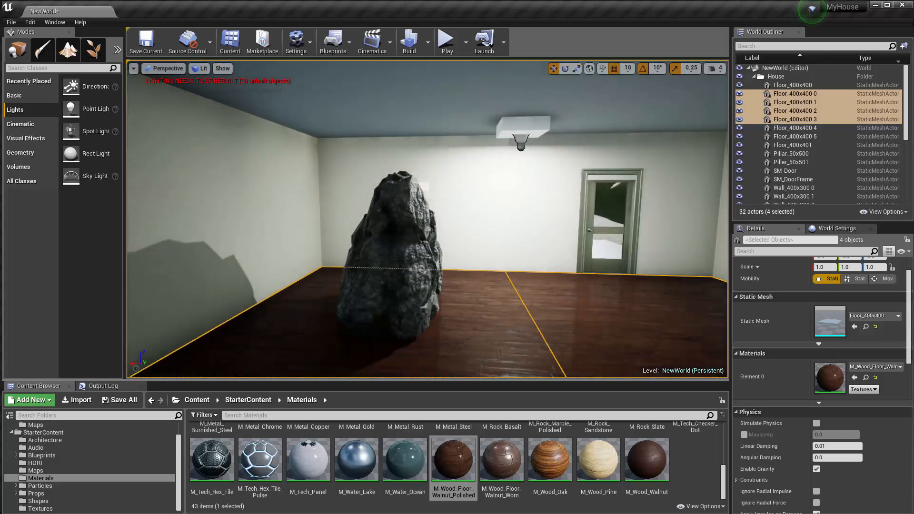
pyautogui.click(537, 127)
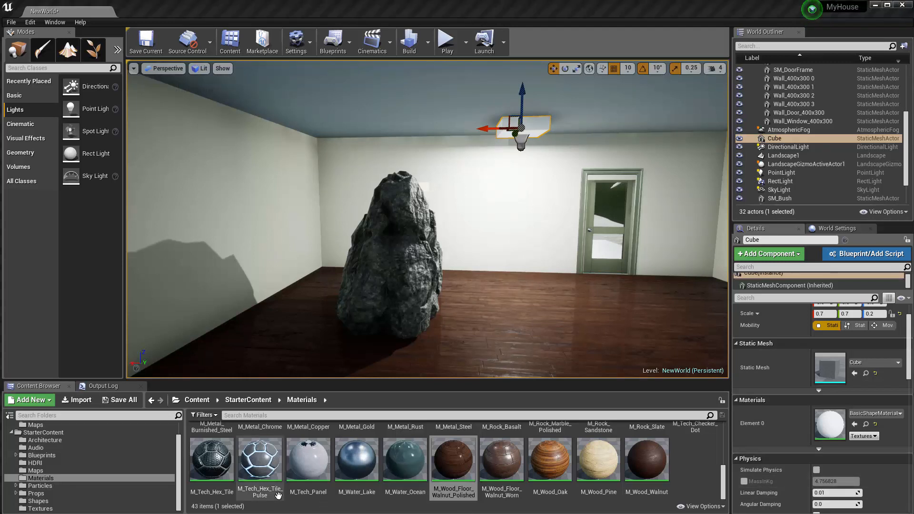
# Step: Create a new folder named Materials inside the MyContent folder
pyautogui.moveTo(178, 478); pyautogui.dragTo(180, 464)
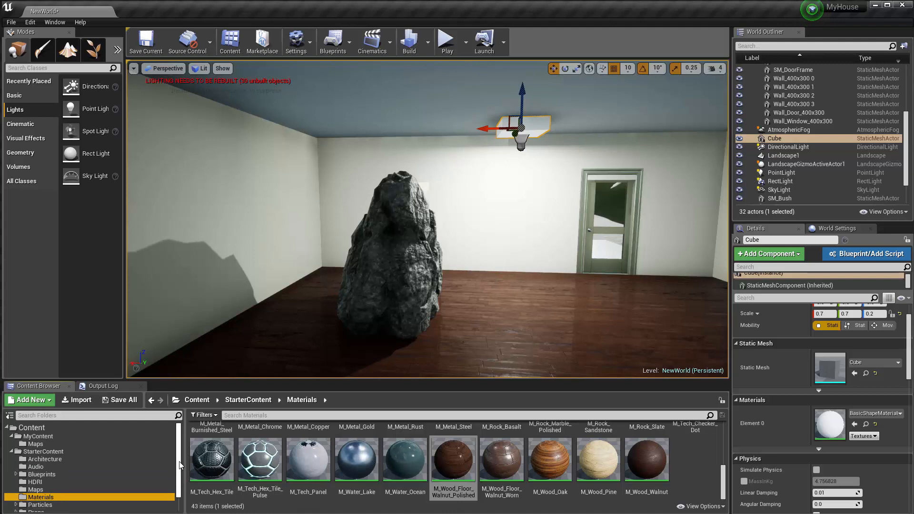
pyautogui.click(46, 438)
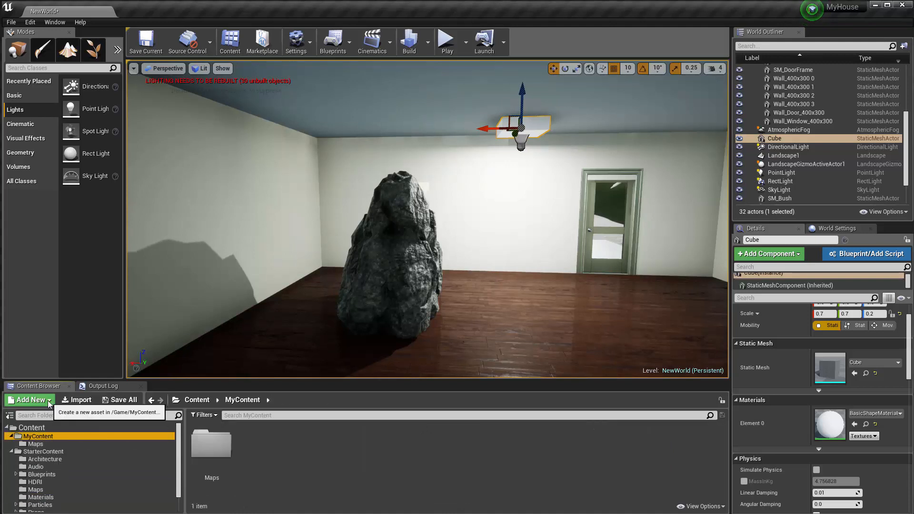
pyautogui.click(48, 402)
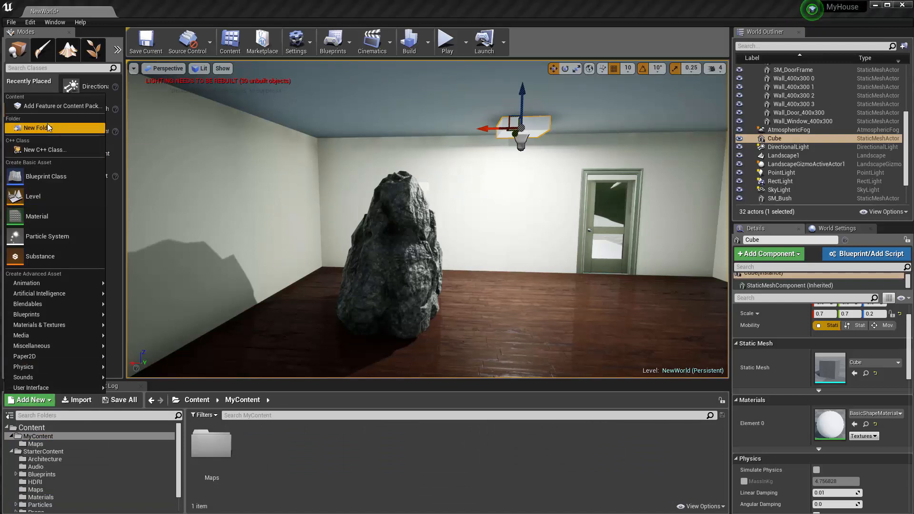
pyautogui.rightClick(41, 439)
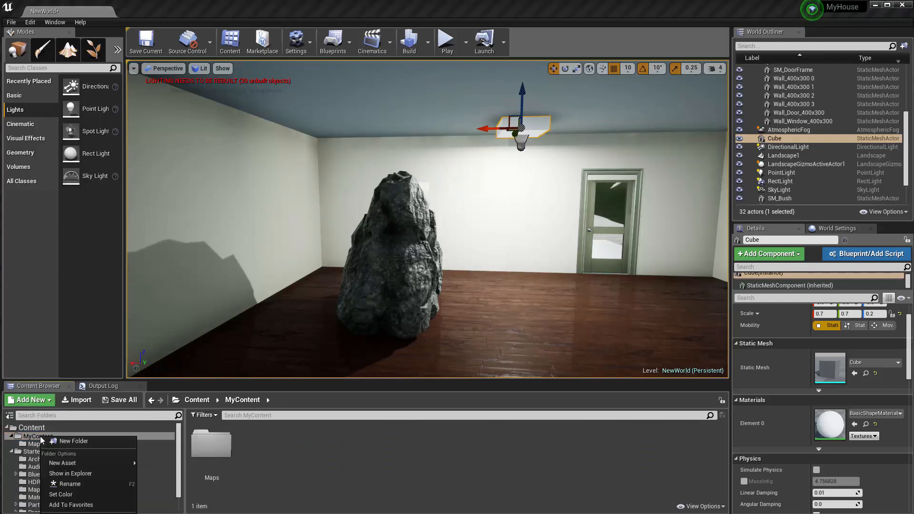
pyautogui.click(88, 442)
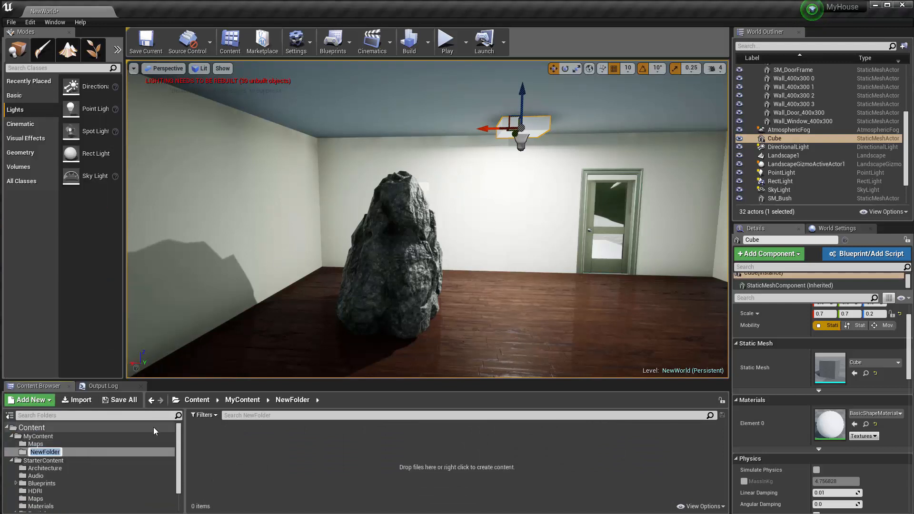
pyautogui.write('Mat')
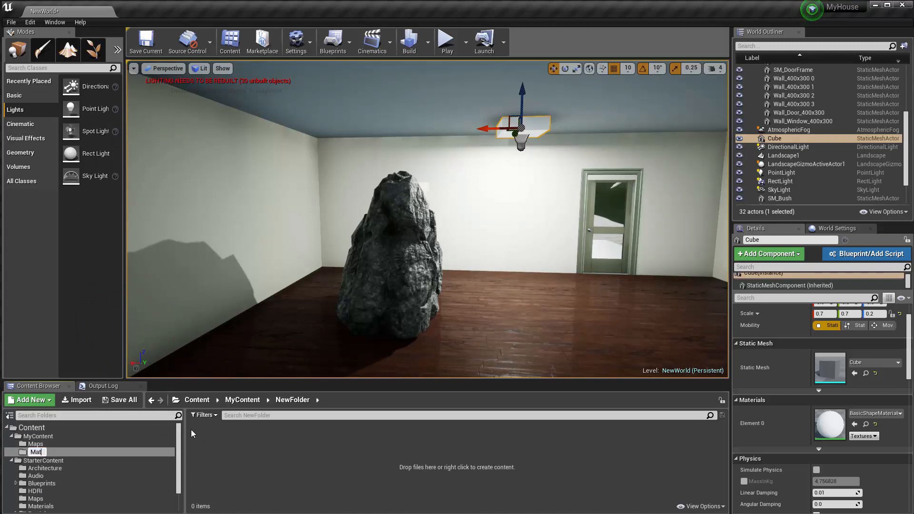
pyautogui.write('erials')
pyautogui.press('Return')
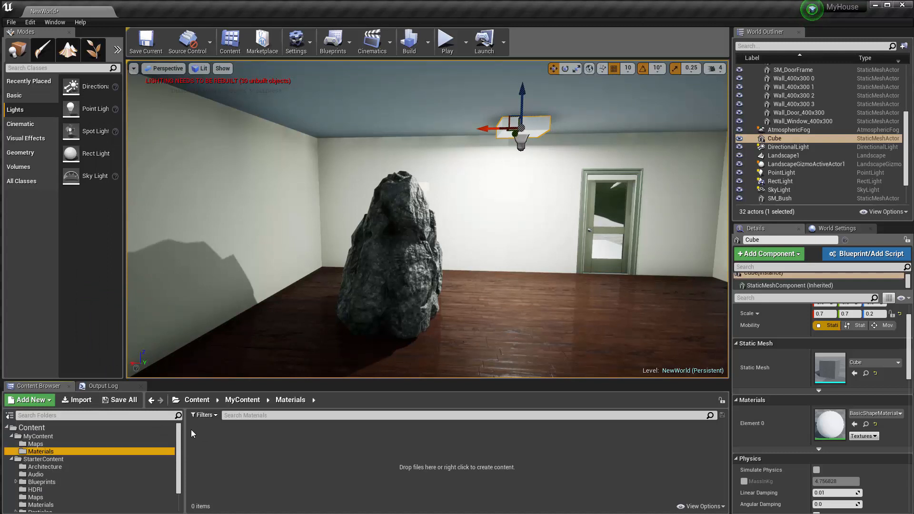
# Step: Create a new material with the default name in the Materials folder and open it in the Material Editor
pyautogui.click(40, 401)
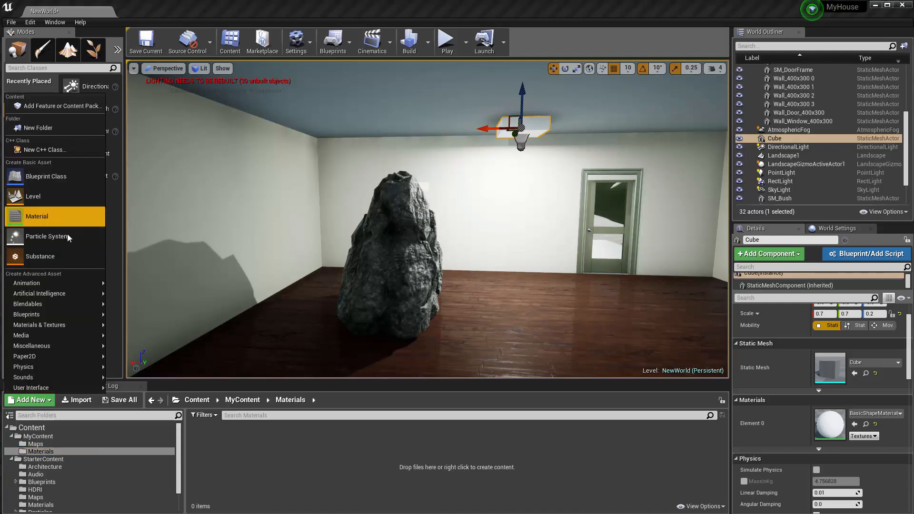
pyautogui.click(48, 216)
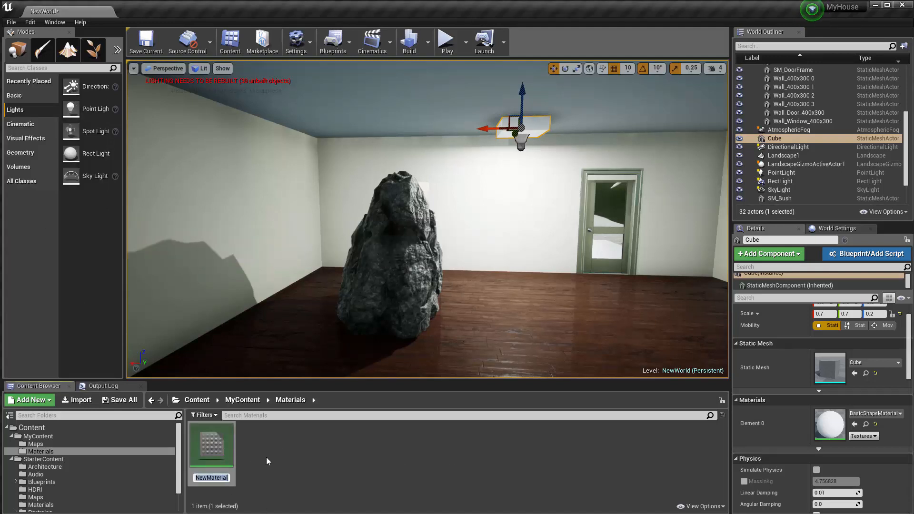
pyautogui.click(218, 466)
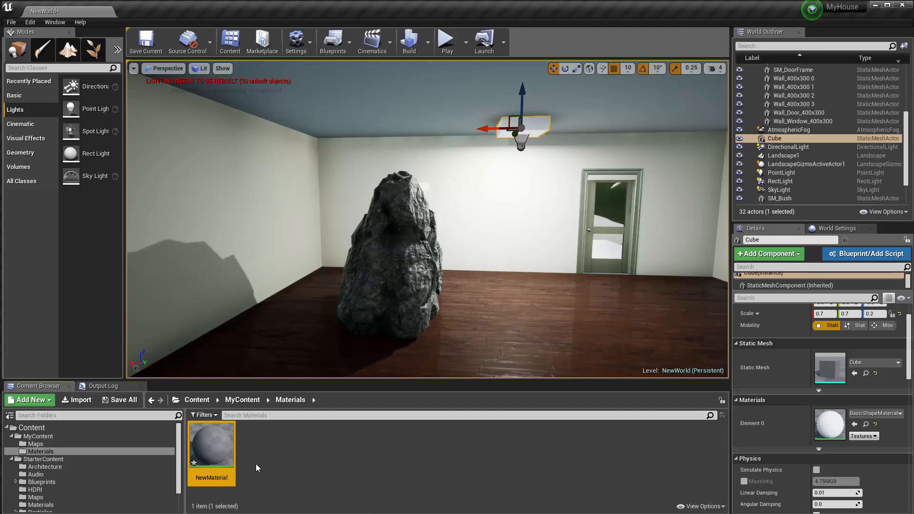
pyautogui.doubleClick(212, 446)
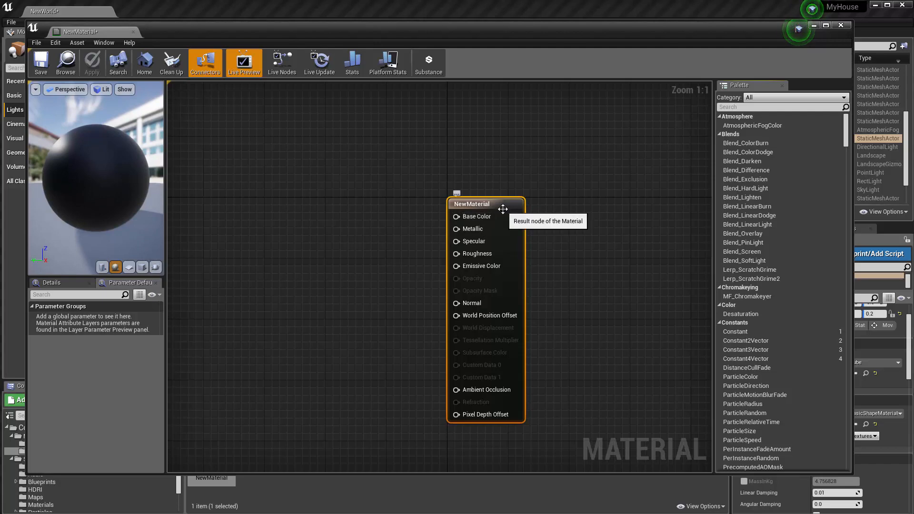
# Step: Reposition the material's result node and place a Constant3Vector node in the empty graph area beside its inputs
pyautogui.moveTo(506, 204); pyautogui.dragTo(496, 166)
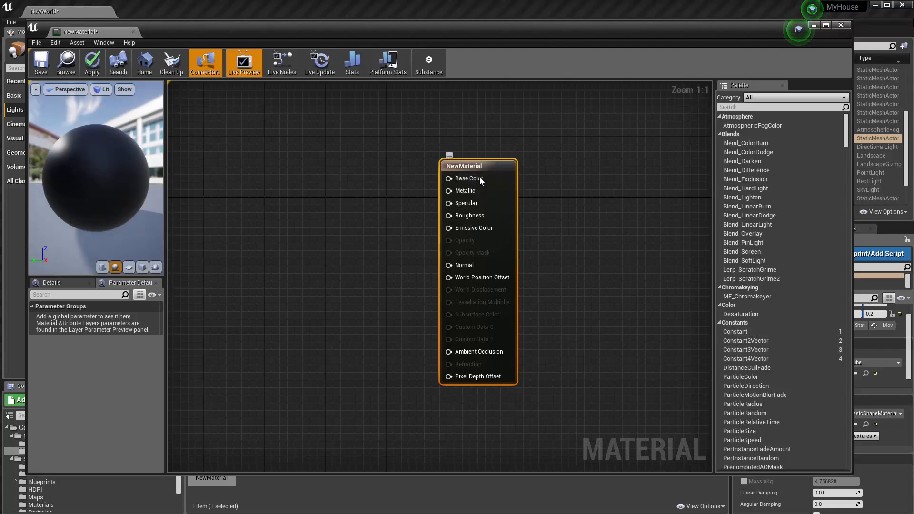
pyautogui.moveTo(479, 178); pyautogui.dragTo(518, 168)
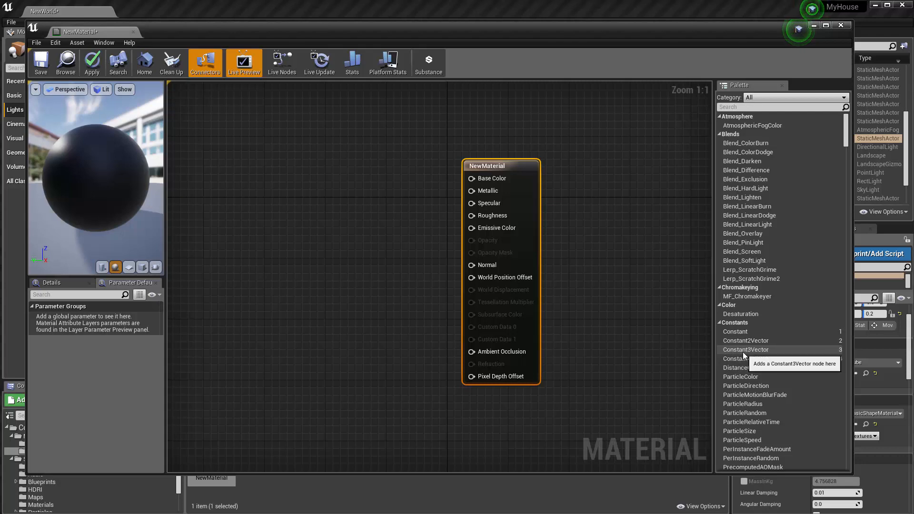
pyautogui.moveTo(728, 350); pyautogui.dragTo(349, 194)
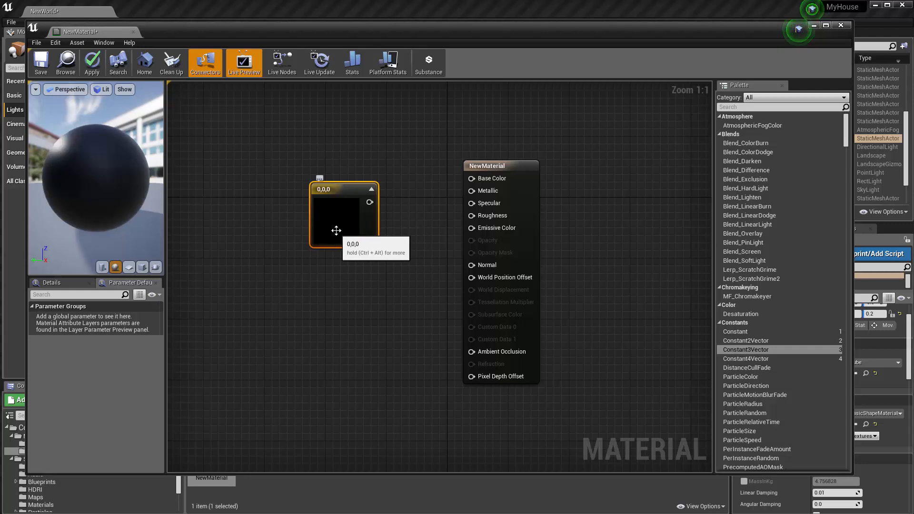
pyautogui.moveTo(342, 206); pyautogui.dragTo(319, 198)
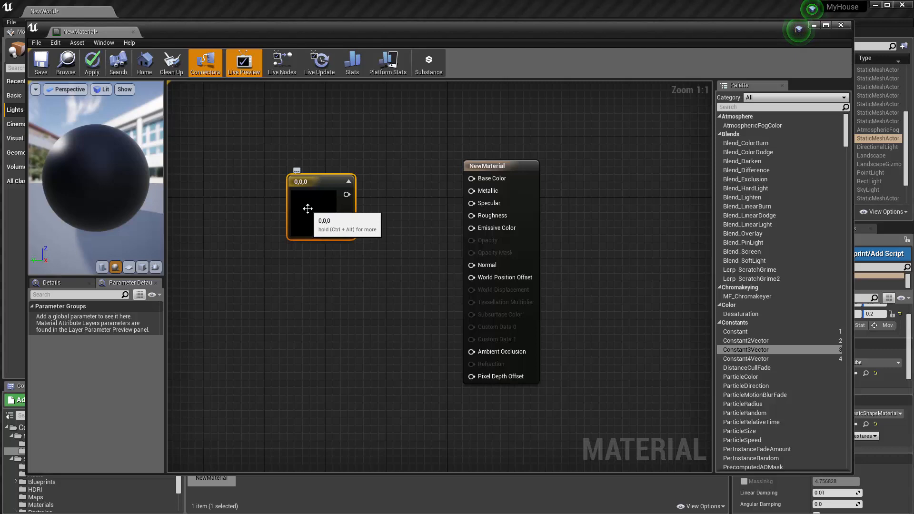
# Step: Set the Constant3Vector's color to near-white with a value of about 0.984
pyautogui.doubleClick(312, 211)
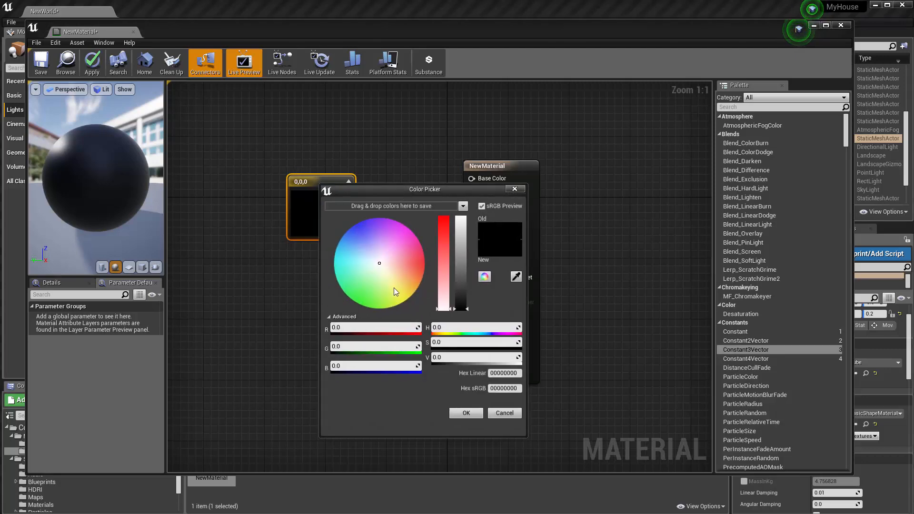
pyautogui.moveTo(468, 310); pyautogui.dragTo(463, 226)
pyautogui.click(463, 219)
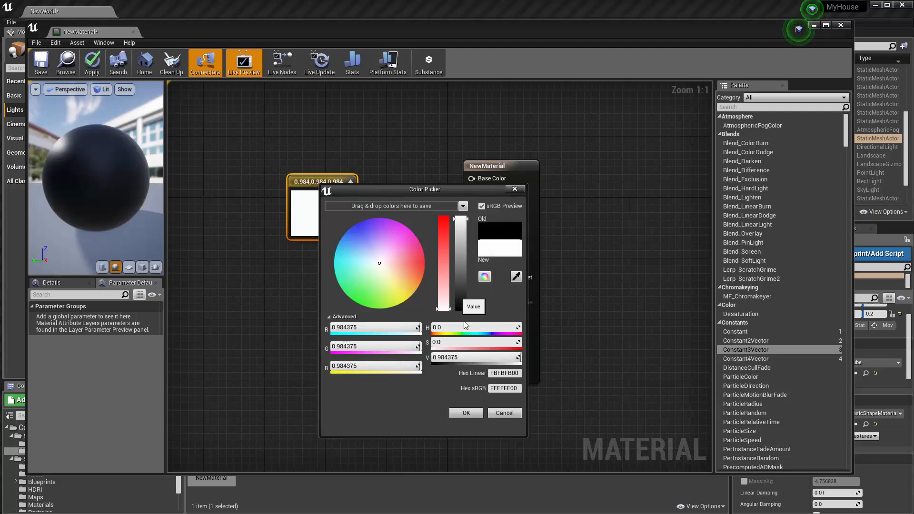
pyautogui.click(474, 416)
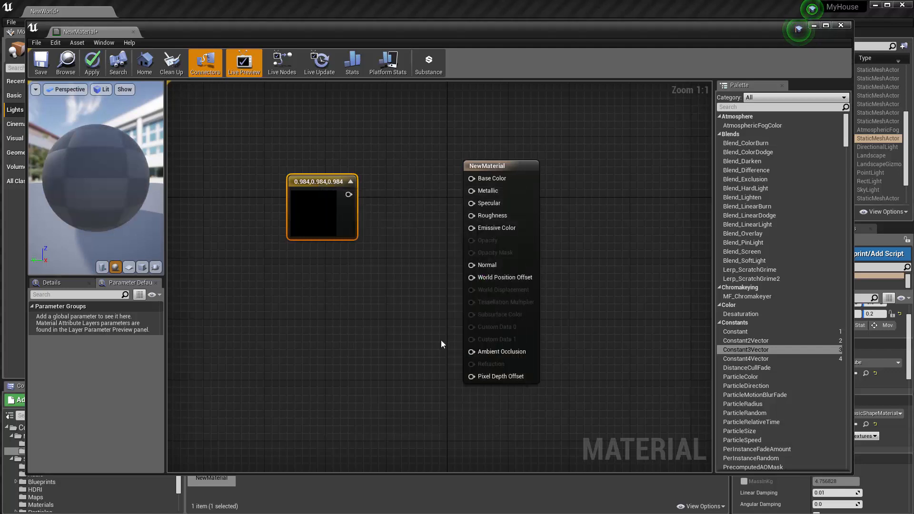
# Step: Connect the near-white constant to the material's Base Color and align its node with that input
pyautogui.moveTo(305, 235); pyautogui.dragTo(313, 243)
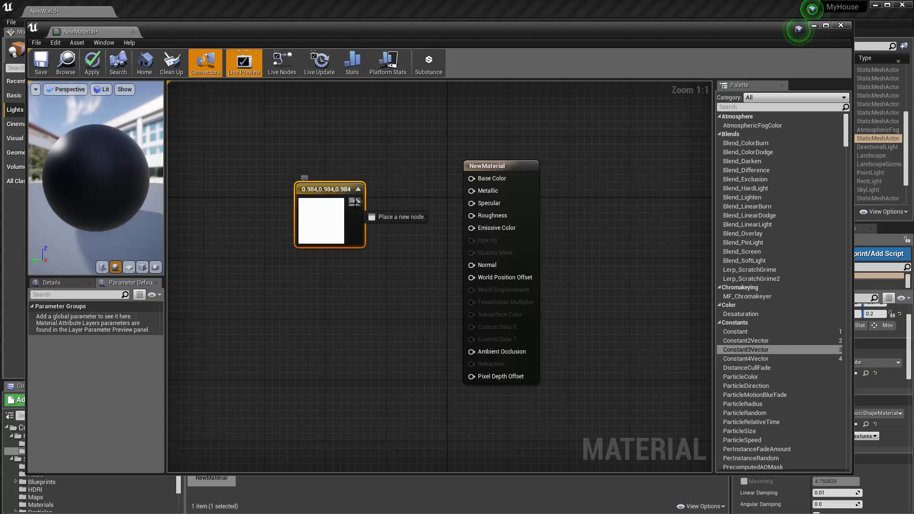
pyautogui.moveTo(436, 191); pyautogui.dragTo(472, 179)
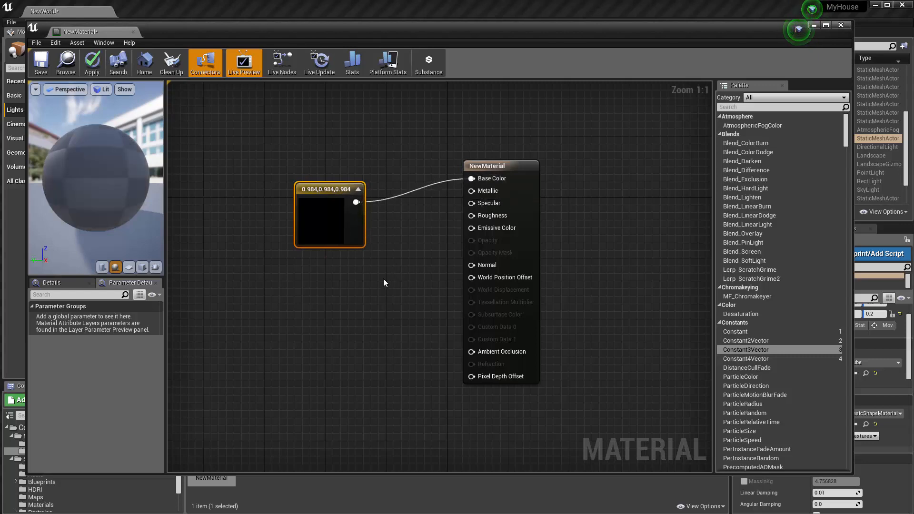
pyautogui.moveTo(113, 180); pyautogui.dragTo(101, 172)
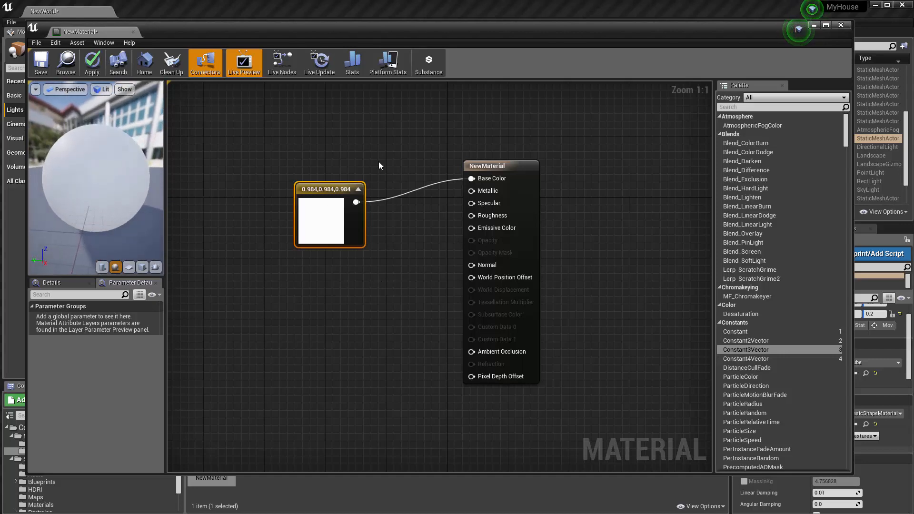
pyautogui.moveTo(325, 187); pyautogui.dragTo(326, 179)
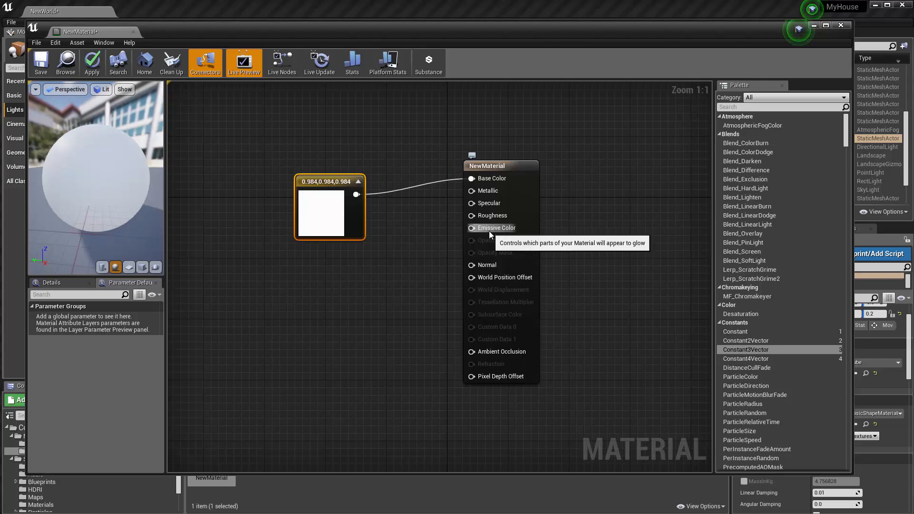
# Step: Add a second Constant3Vector below the first one and set its color to pure white (1,1,1)
pyautogui.moveTo(751, 350); pyautogui.dragTo(300, 264)
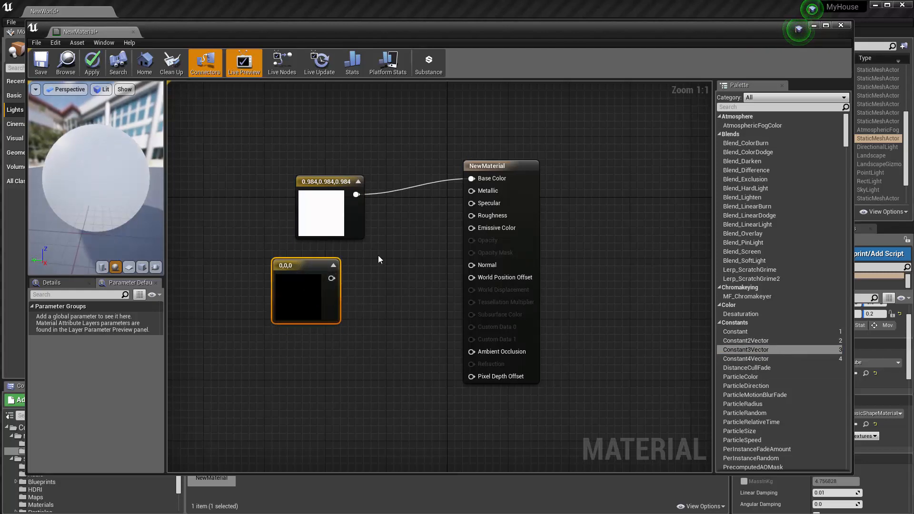
pyautogui.doubleClick(293, 293)
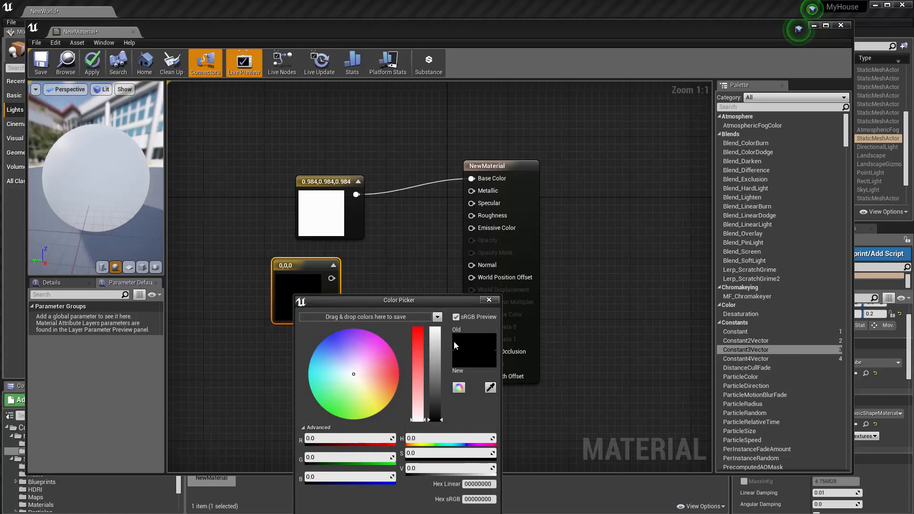
pyautogui.moveTo(452, 376); pyautogui.dragTo(455, 326)
pyautogui.click(452, 513)
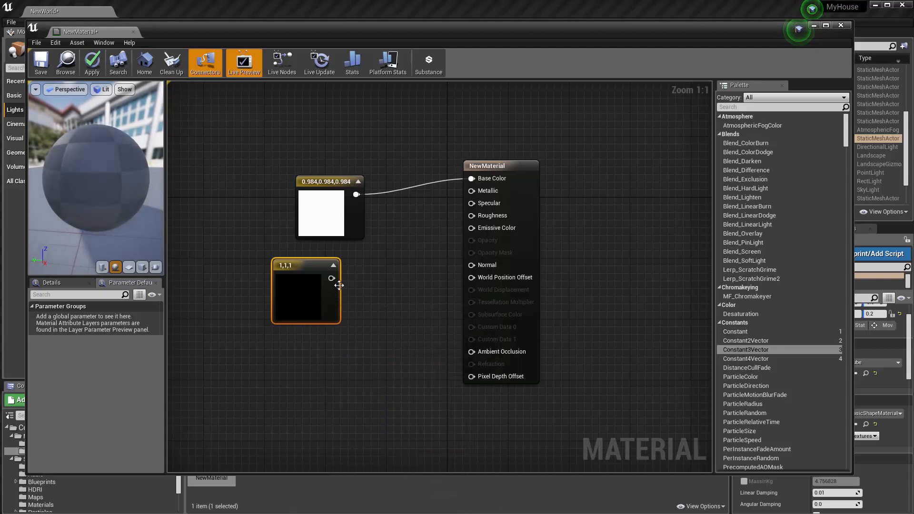
# Step: Connect the white 1,1,1 constant to the material's Emissive Color and position its node below the base color constant
pyautogui.moveTo(340, 285); pyautogui.dragTo(466, 227)
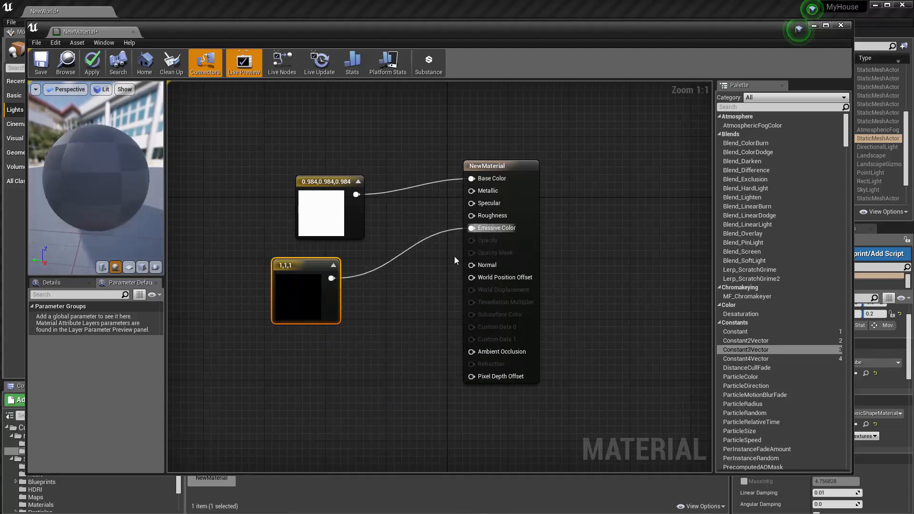
pyautogui.moveTo(313, 260)
pyautogui.mouseDown()
pyautogui.moveTo(306, 275)
pyautogui.moveTo(314, 266)
pyautogui.mouseUp()
pyautogui.moveTo(92, 166); pyautogui.dragTo(136, 167)
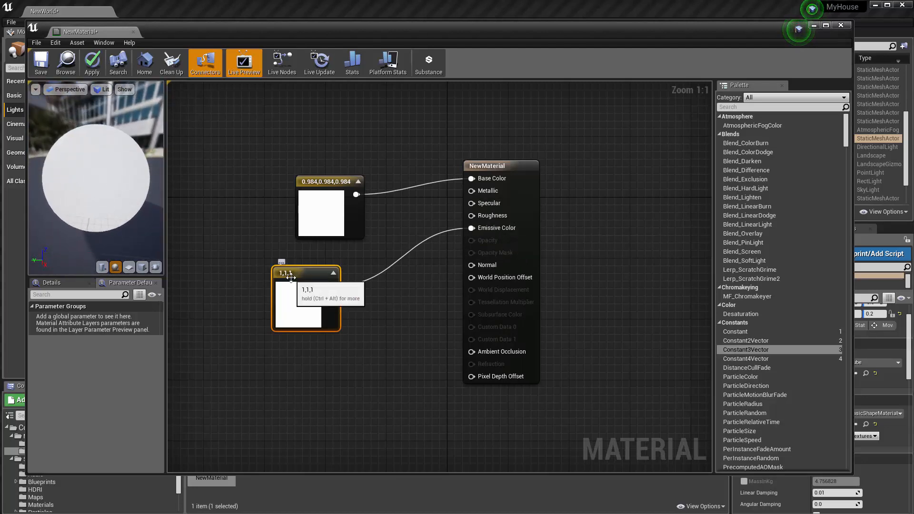
pyautogui.moveTo(291, 277); pyautogui.dragTo(306, 277)
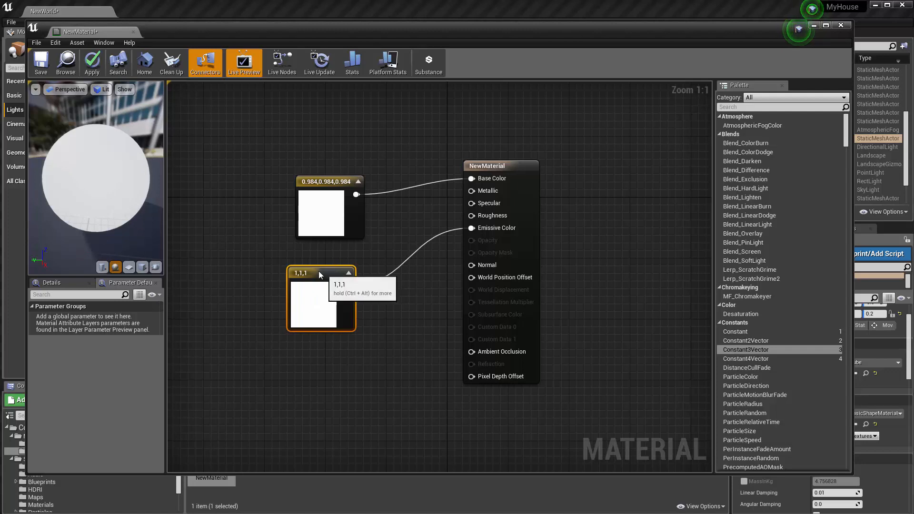
pyautogui.moveTo(315, 270); pyautogui.dragTo(301, 262)
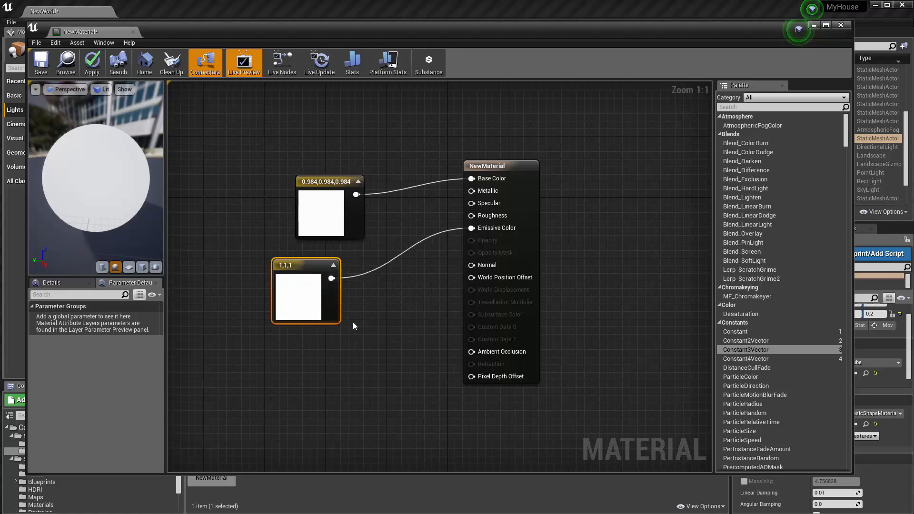
pyautogui.moveTo(307, 271); pyautogui.dragTo(292, 271)
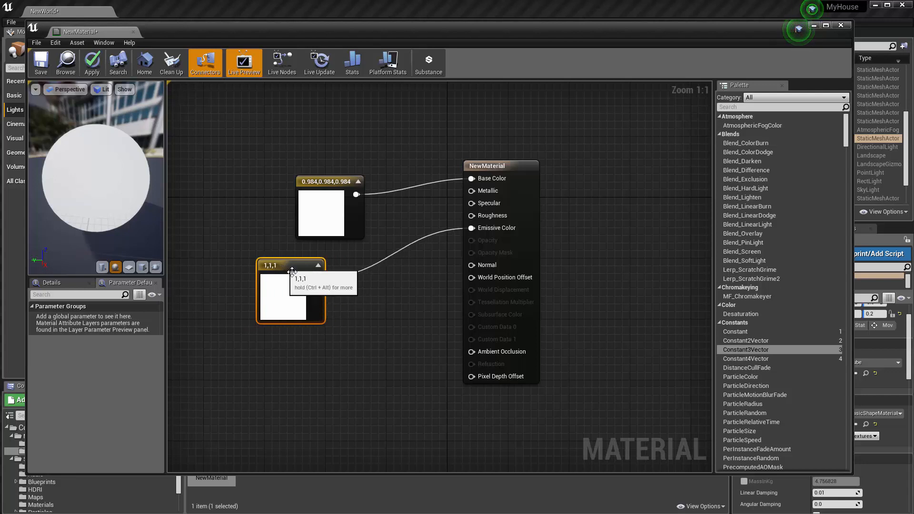
# Step: Try a red value of 10 and light tints on the emissive color constant, and return it to white (1,1,1)
pyautogui.doubleClick(281, 299)
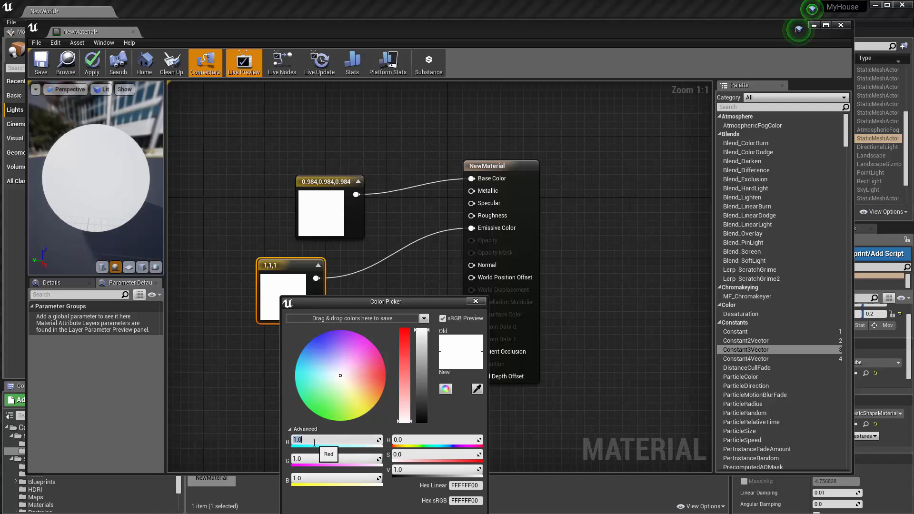
pyautogui.press('Return')
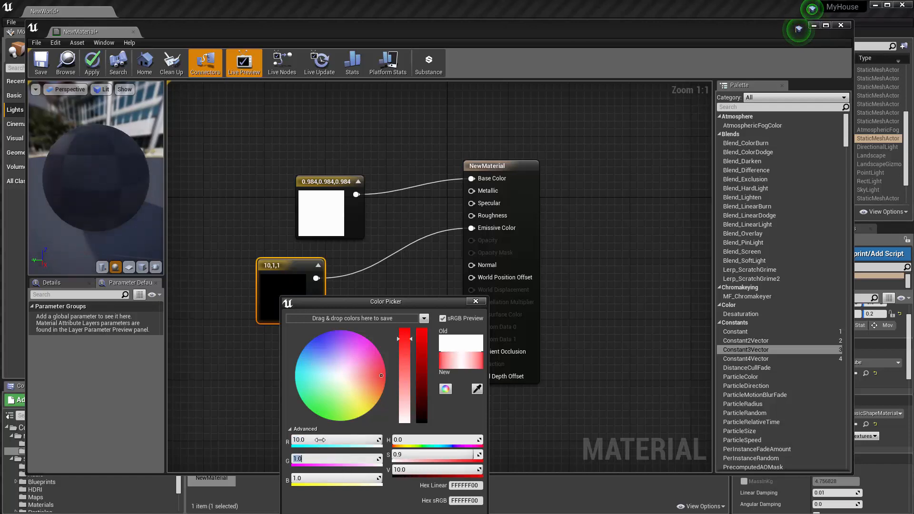
pyautogui.write('1')
pyautogui.press('Return')
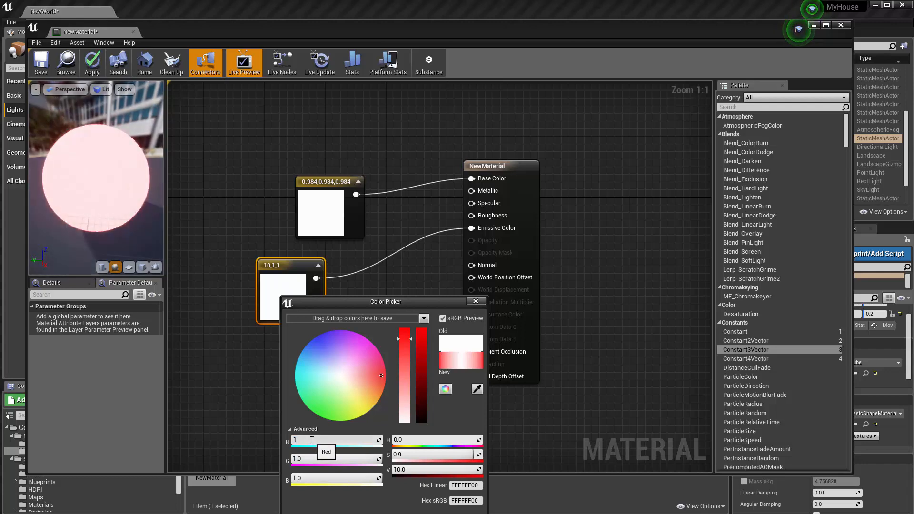
pyautogui.moveTo(341, 376)
pyautogui.mouseDown()
pyautogui.moveTo(369, 376)
pyautogui.moveTo(341, 382)
pyautogui.mouseUp()
pyautogui.click(332, 371)
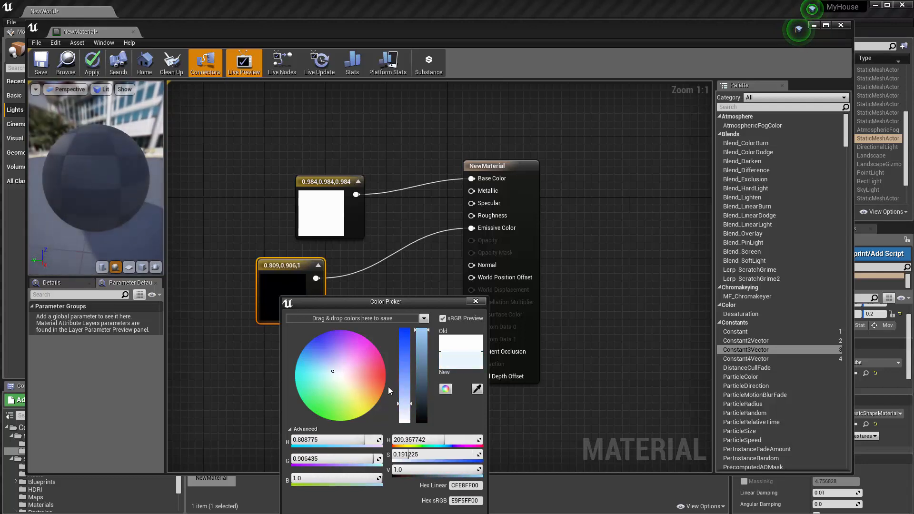
pyautogui.click(340, 378)
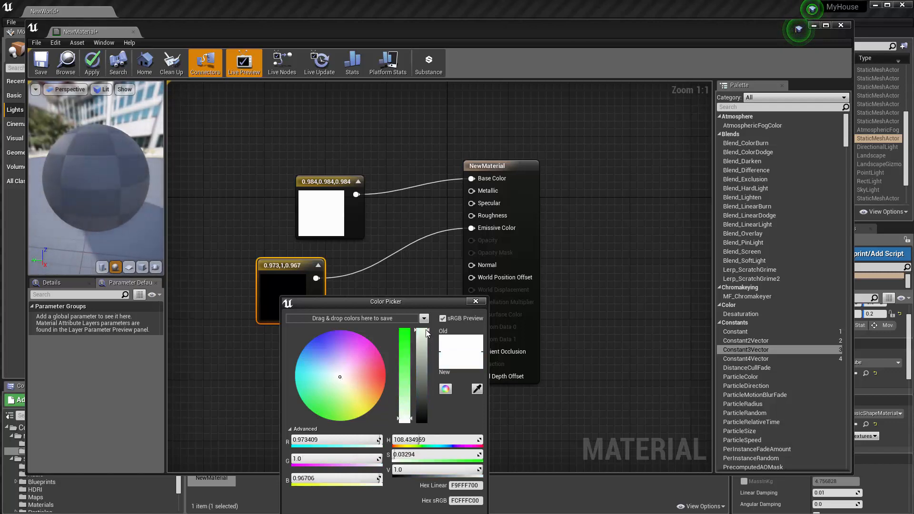
pyautogui.click(410, 418)
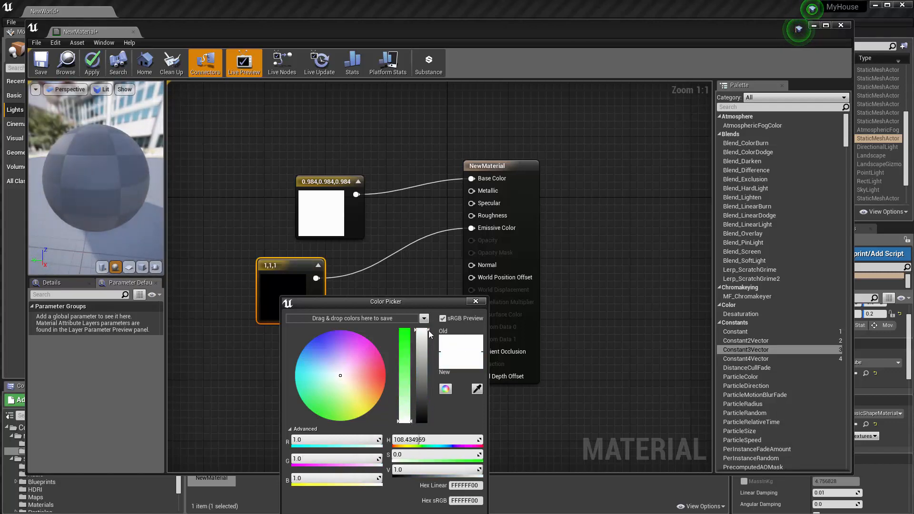
pyautogui.click(426, 513)
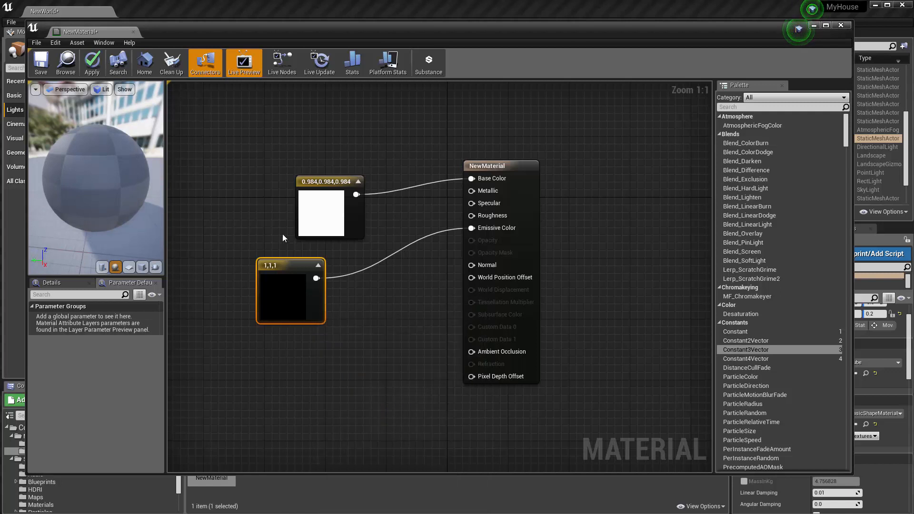
# Step: Add a Multiply node below the emissive color constant and shift both nodes to make room for wiring
pyautogui.moveTo(278, 266)
pyautogui.mouseDown()
pyautogui.moveTo(256, 266)
pyautogui.moveTo(281, 266)
pyautogui.mouseUp()
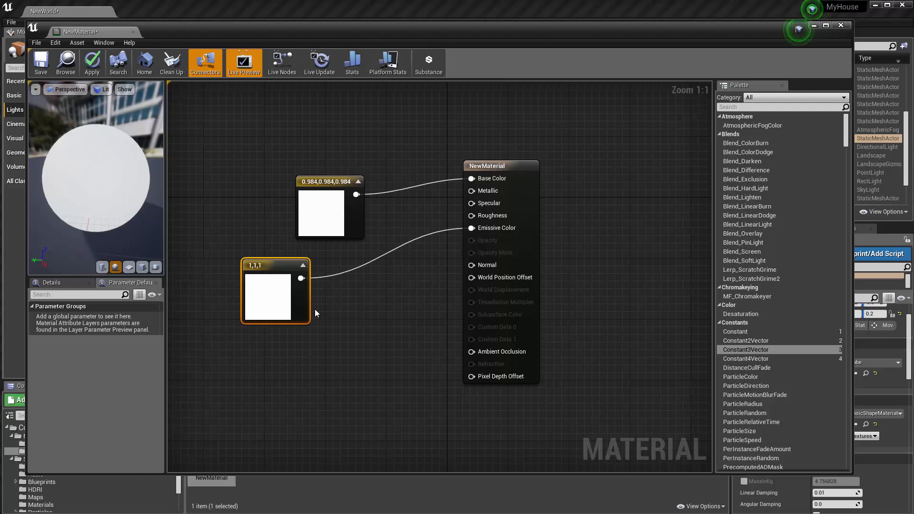
pyautogui.rightClick(344, 333)
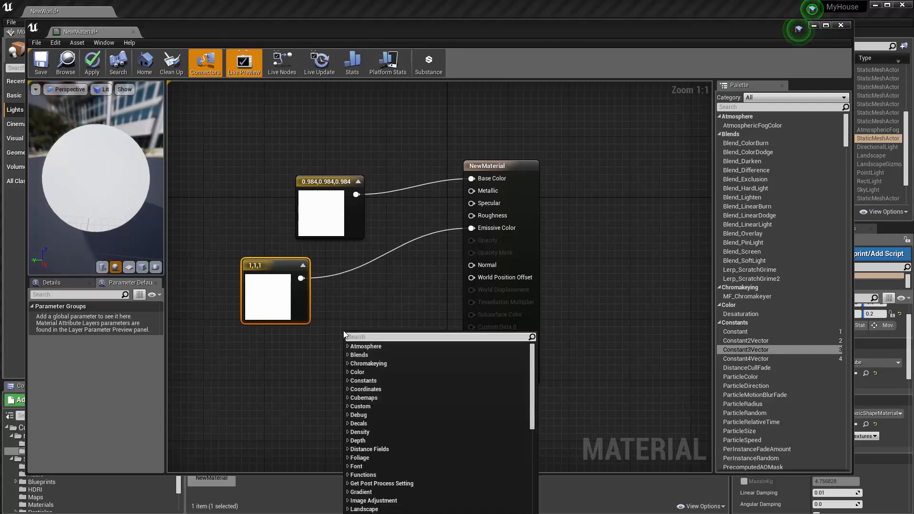
pyautogui.write('mul')
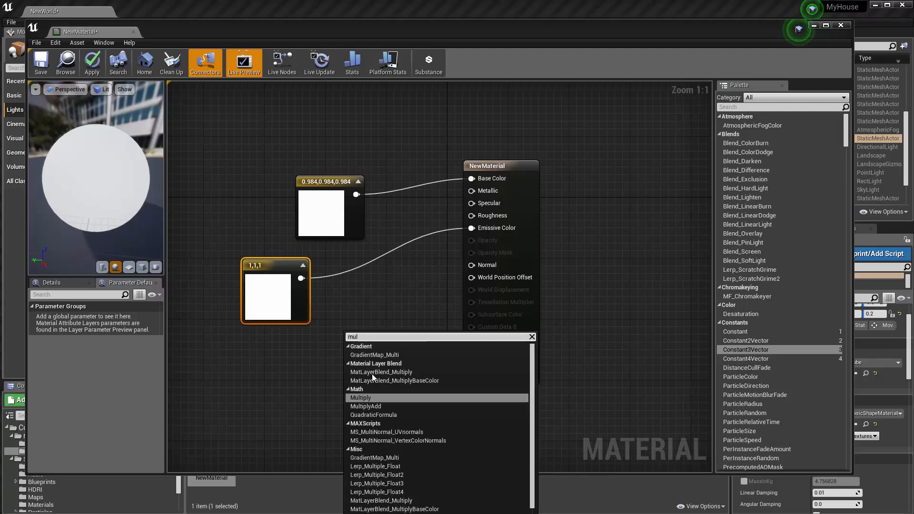
pyautogui.click(366, 398)
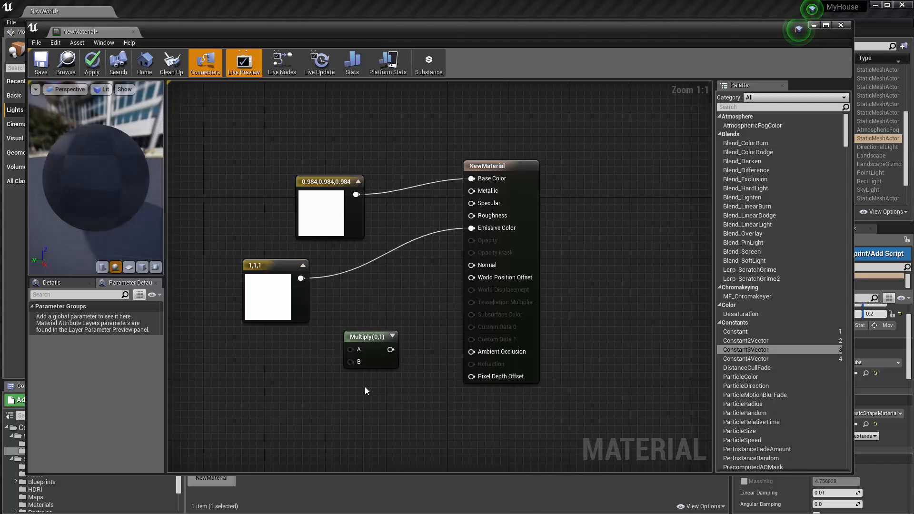
pyautogui.moveTo(367, 348); pyautogui.dragTo(356, 345)
pyautogui.moveTo(279, 273)
pyautogui.mouseDown()
pyautogui.moveTo(271, 249)
pyautogui.moveTo(270, 263)
pyautogui.mouseUp()
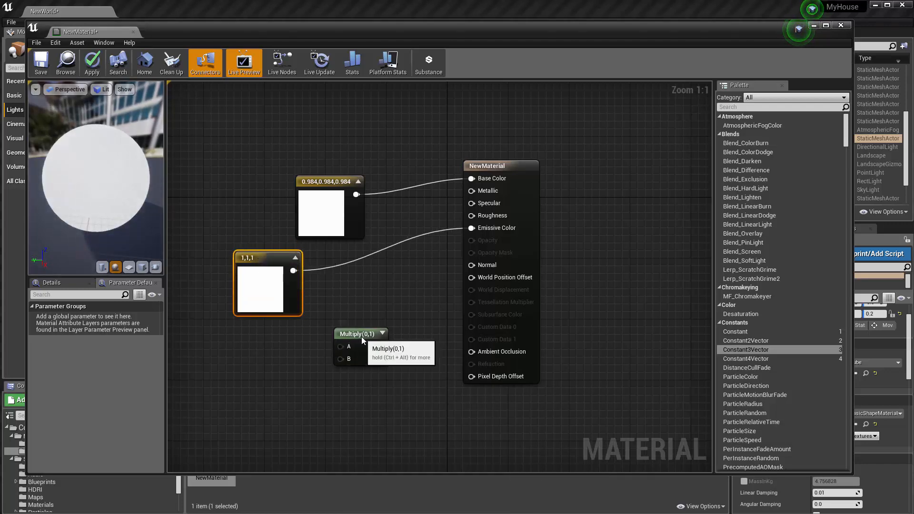
# Step: Route the white 1,1,1 constant through the Multiply node's A input into the material's Emissive Color
pyautogui.moveTo(361, 337); pyautogui.dragTo(361, 321)
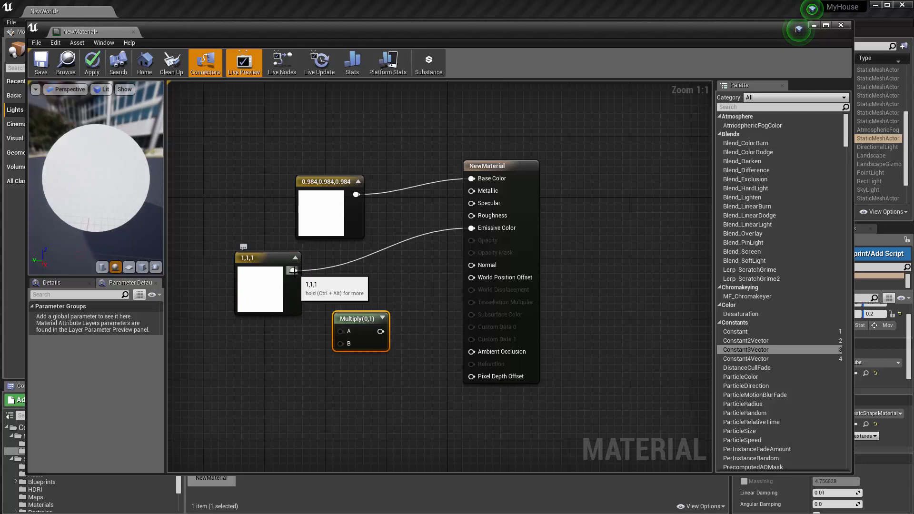
pyautogui.moveTo(292, 270); pyautogui.dragTo(340, 331)
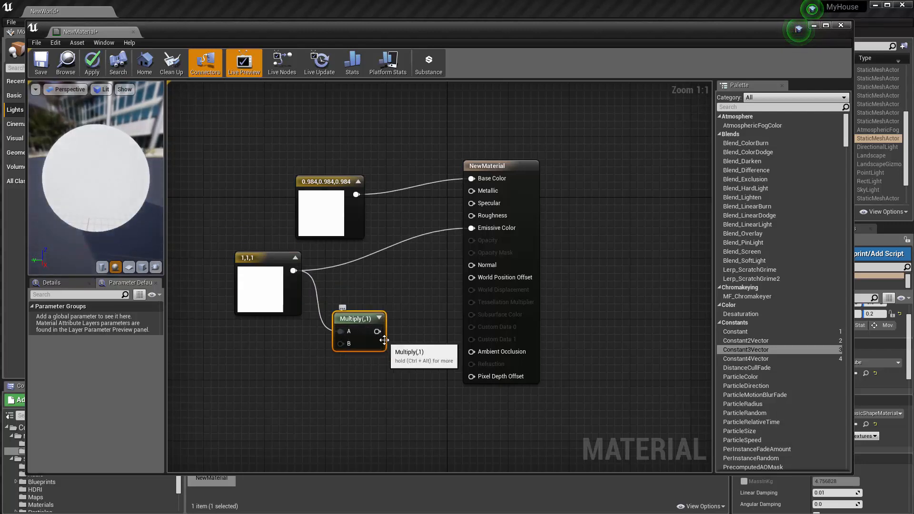
pyautogui.moveTo(378, 332); pyautogui.dragTo(472, 230)
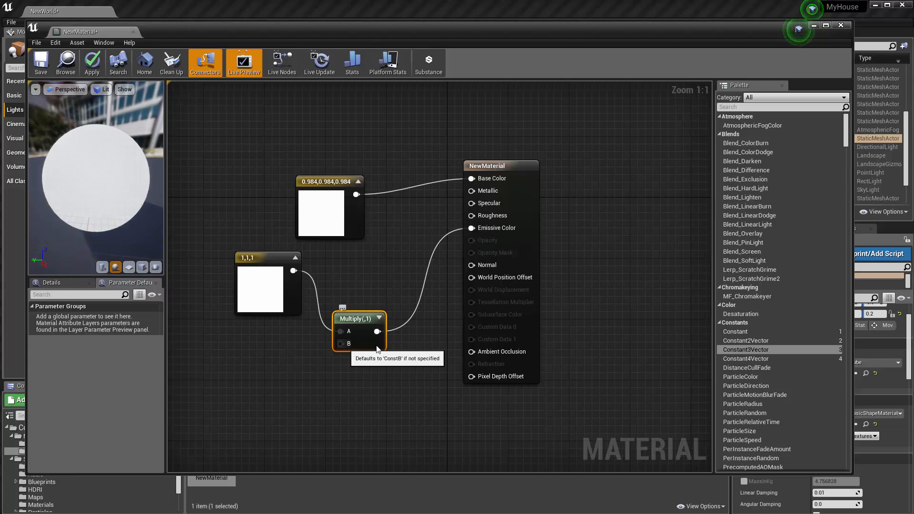
# Step: Add a Constant node wired into the Multiply node's B input and set its value to 10
pyautogui.moveTo(741, 335); pyautogui.dragTo(340, 345)
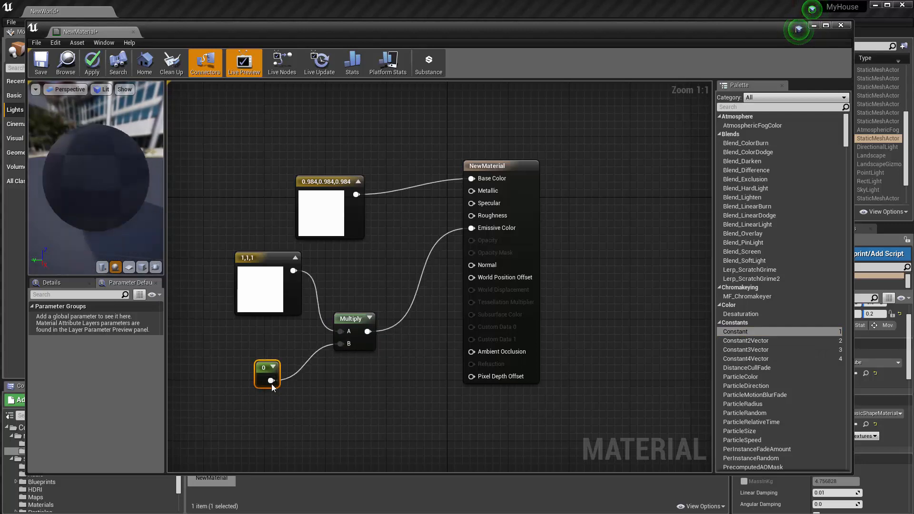
pyautogui.click(65, 282)
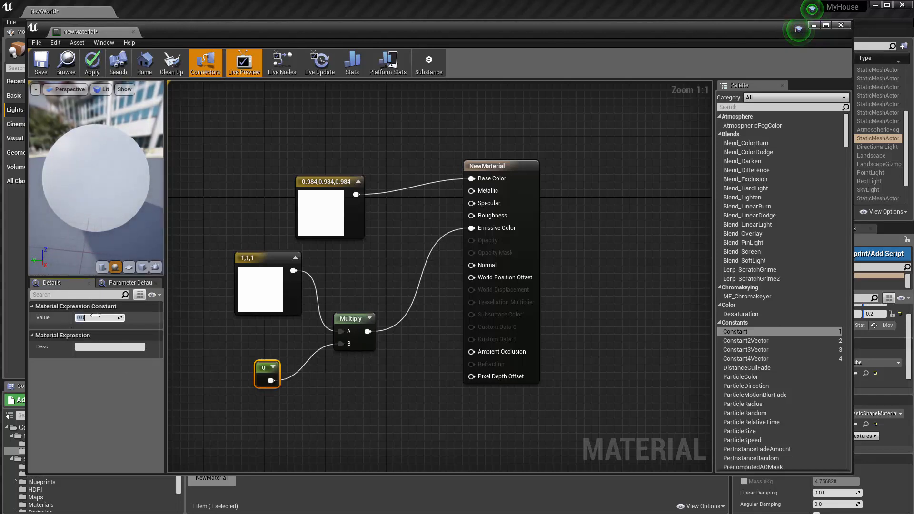
pyautogui.press('Return')
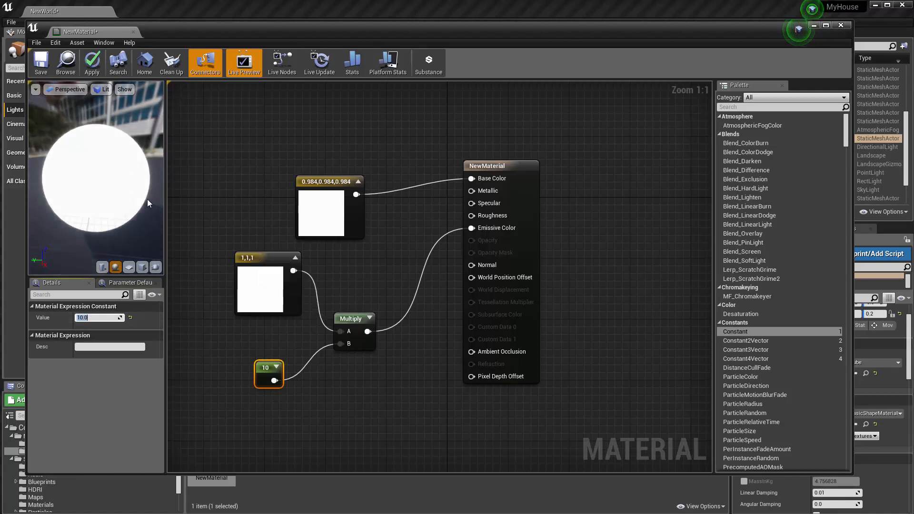
pyautogui.moveTo(119, 257); pyautogui.dragTo(91, 238)
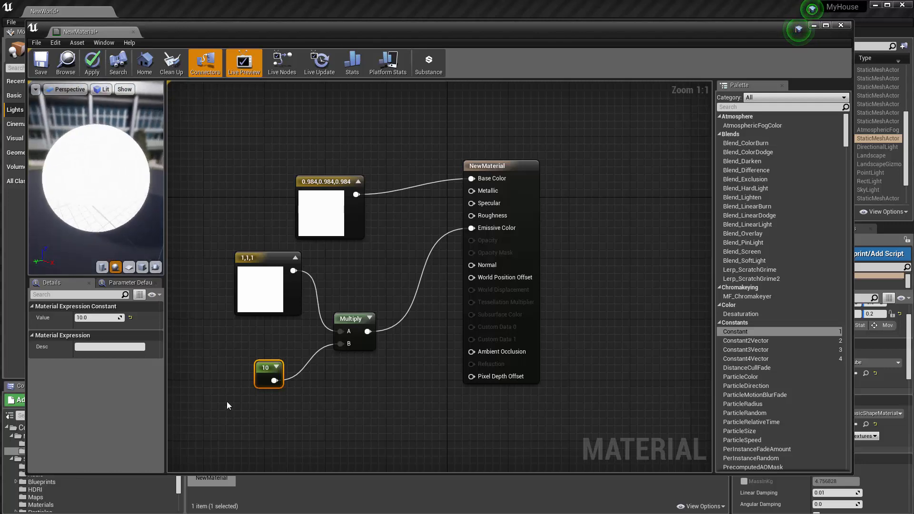
# Step: Set the multiplier constant to 20 and check the glow on the preview sphere from several angles
pyautogui.click(94, 318)
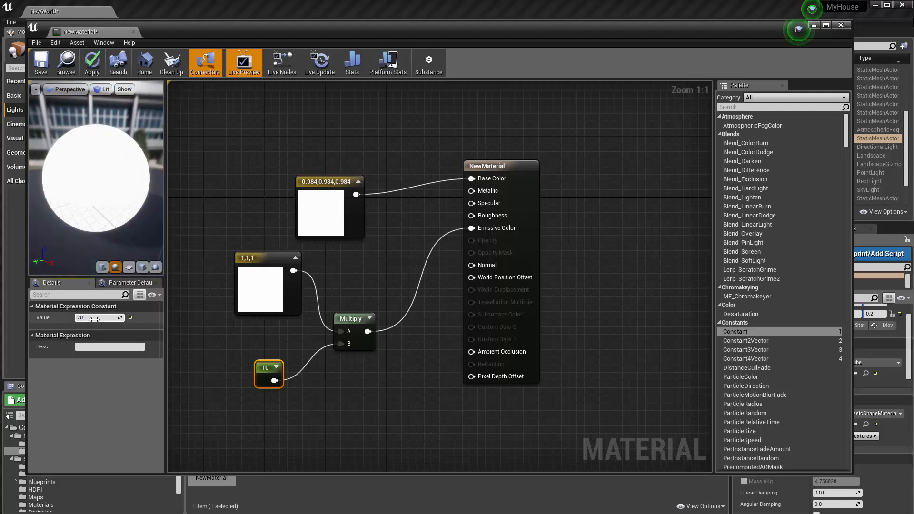
pyautogui.press('Return')
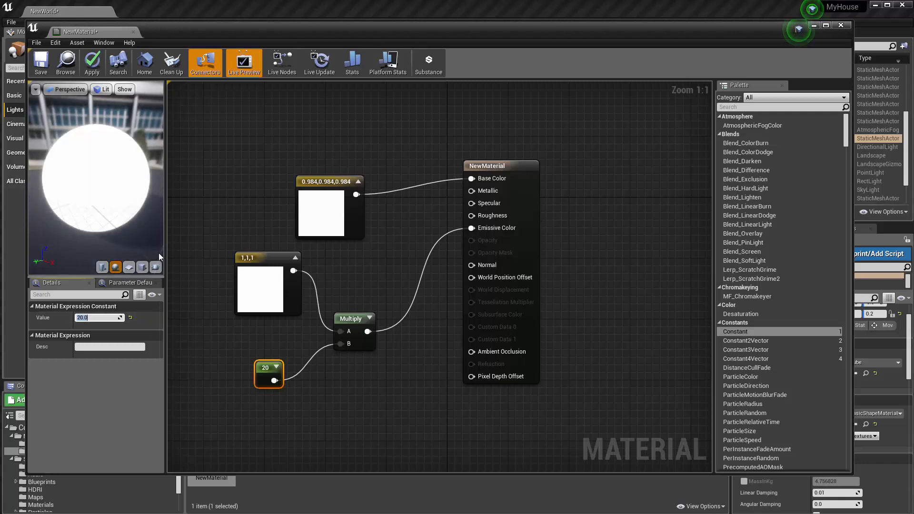
pyautogui.moveTo(139, 196); pyautogui.dragTo(97, 196)
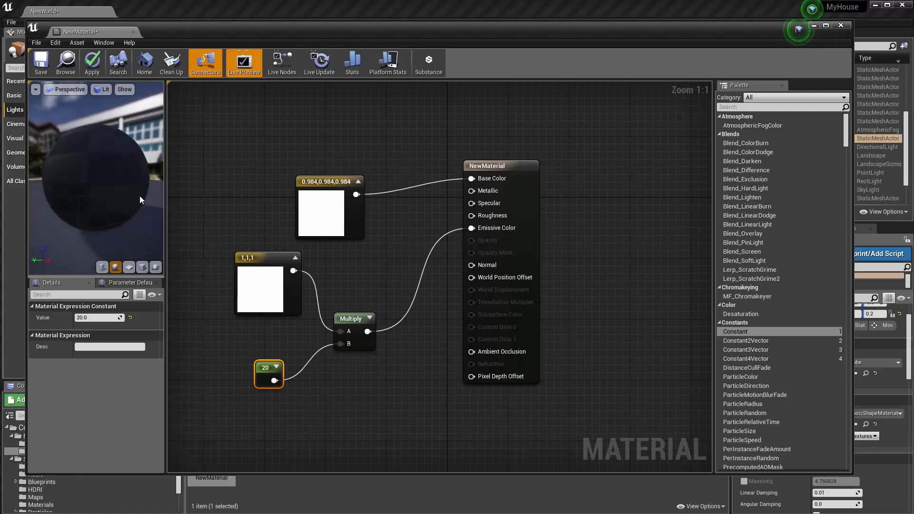
pyautogui.moveTo(106, 153); pyautogui.dragTo(69, 164)
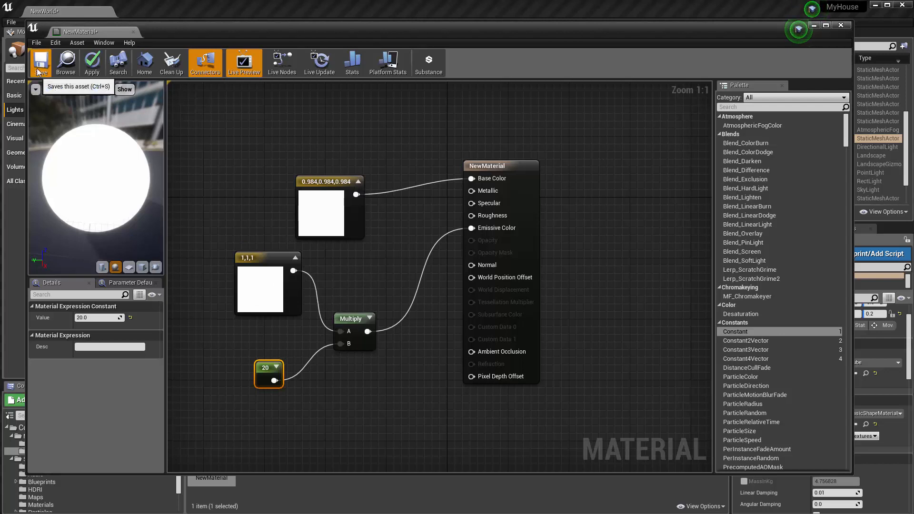
# Step: Save the emissive material and assign NewMaterial to the ceiling cube's Element 0 material slot
pyautogui.hotkey('ctrl', 's')
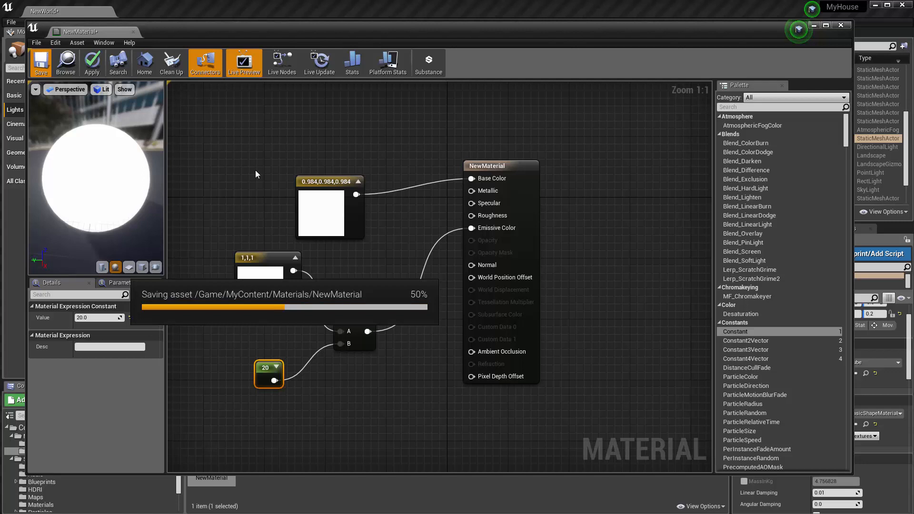
pyautogui.click(841, 25)
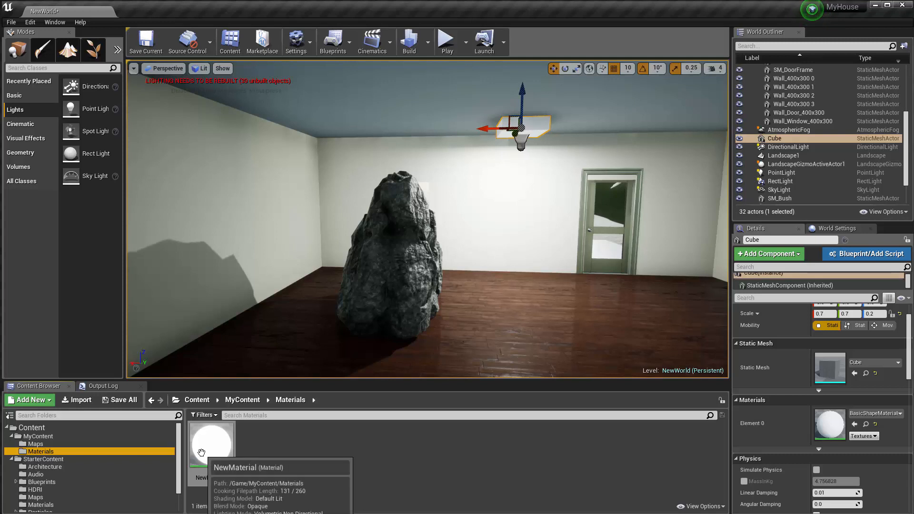
pyautogui.moveTo(209, 457); pyautogui.dragTo(825, 425)
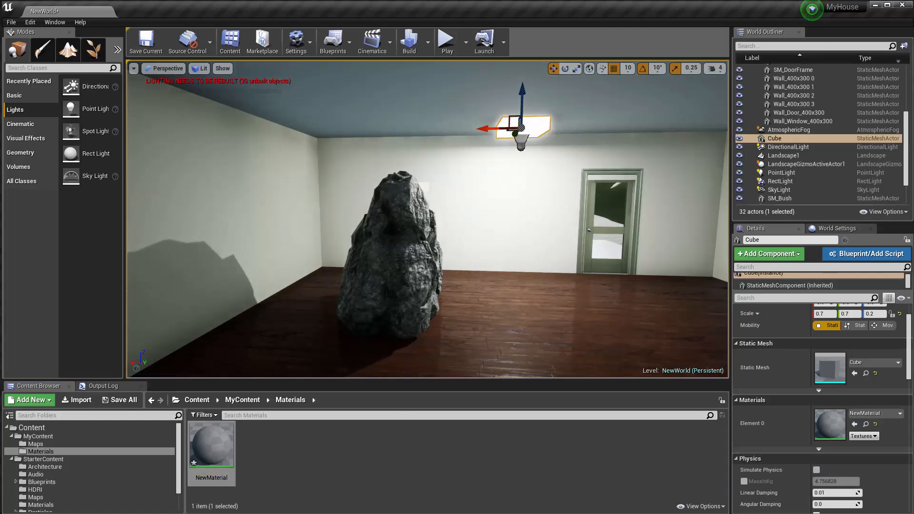
# Step: Examine the glowing ceiling cube and the room's lighting from several angles inside and in front of the house
pyautogui.click(527, 189)
pyautogui.moveTo(491, 161); pyautogui.dragTo(516, 117, button='right')
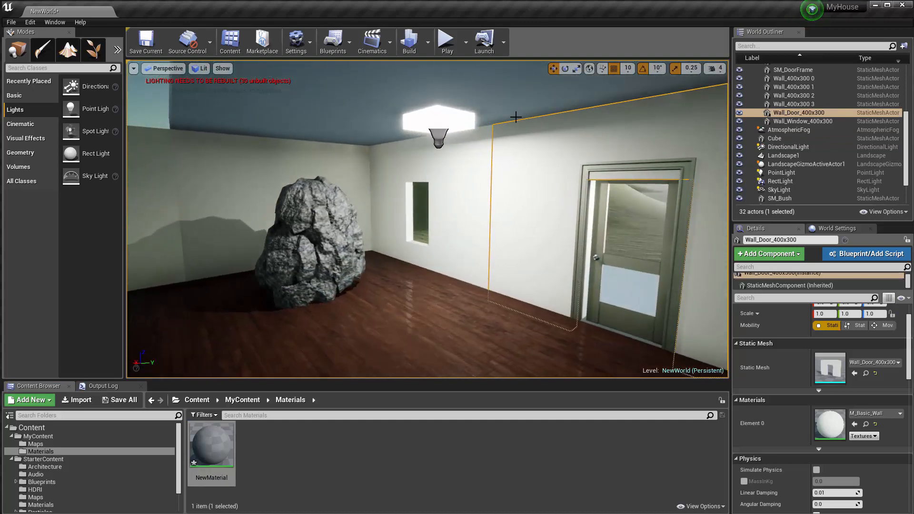
pyautogui.moveTo(462, 170); pyautogui.dragTo(407, 109, button='right')
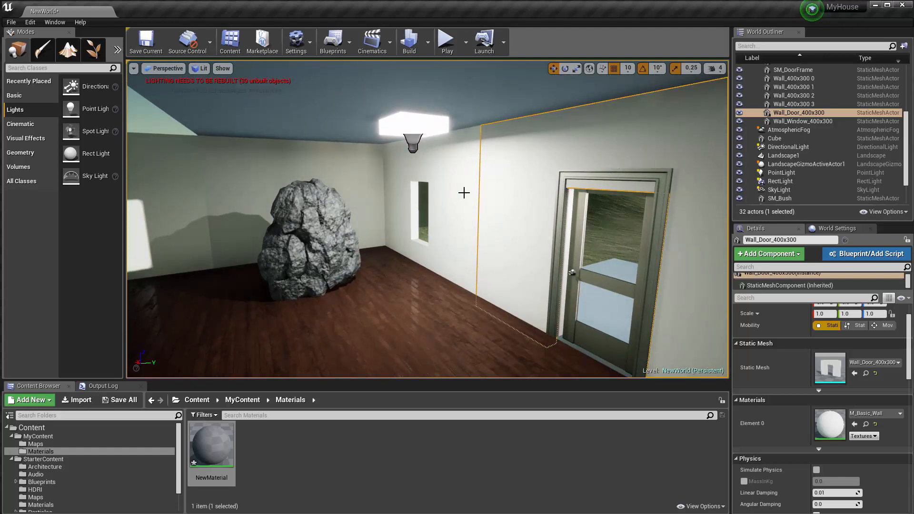
pyautogui.moveTo(464, 193); pyautogui.dragTo(413, 149, button='right')
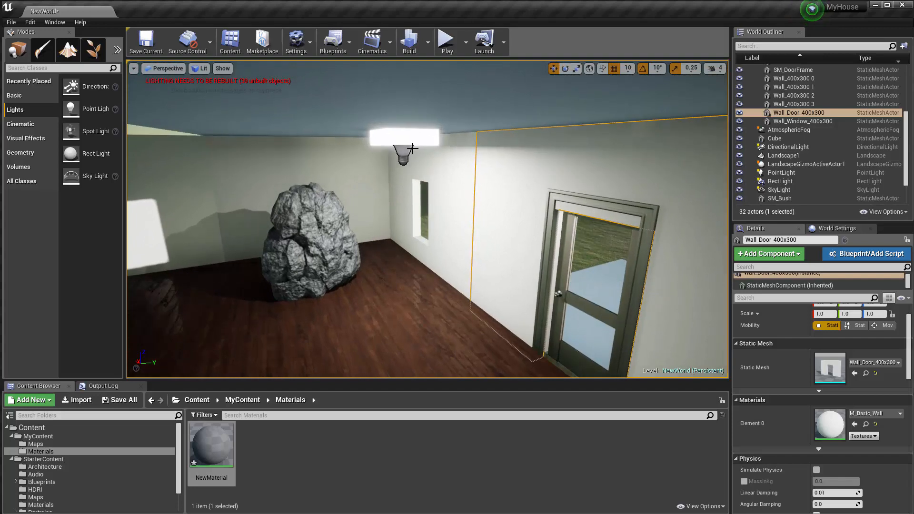
pyautogui.moveTo(344, 288); pyautogui.dragTo(390, 283, button='right')
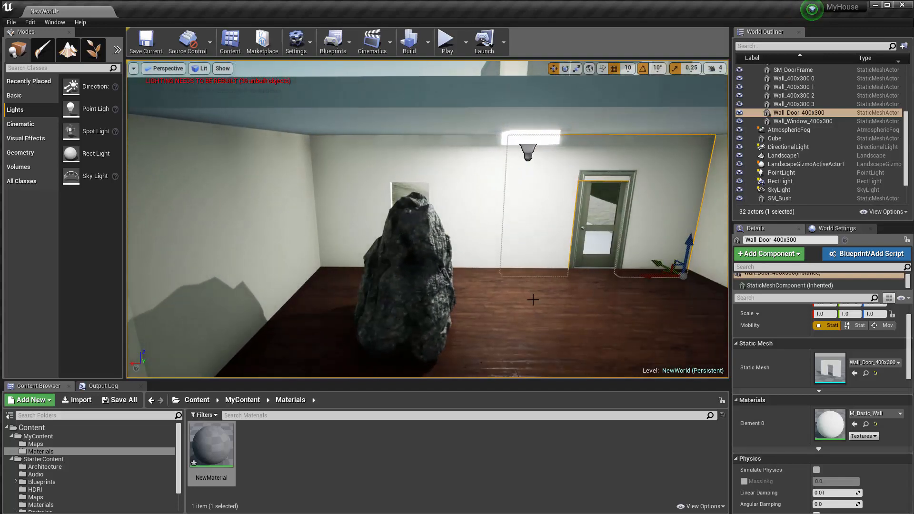
pyautogui.moveTo(533, 300); pyautogui.dragTo(553, 284, button='right')
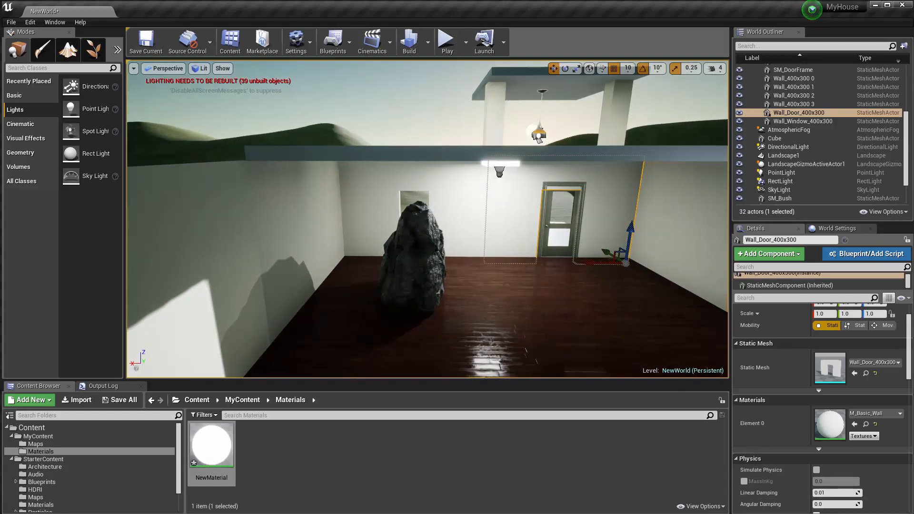
pyautogui.click(516, 488)
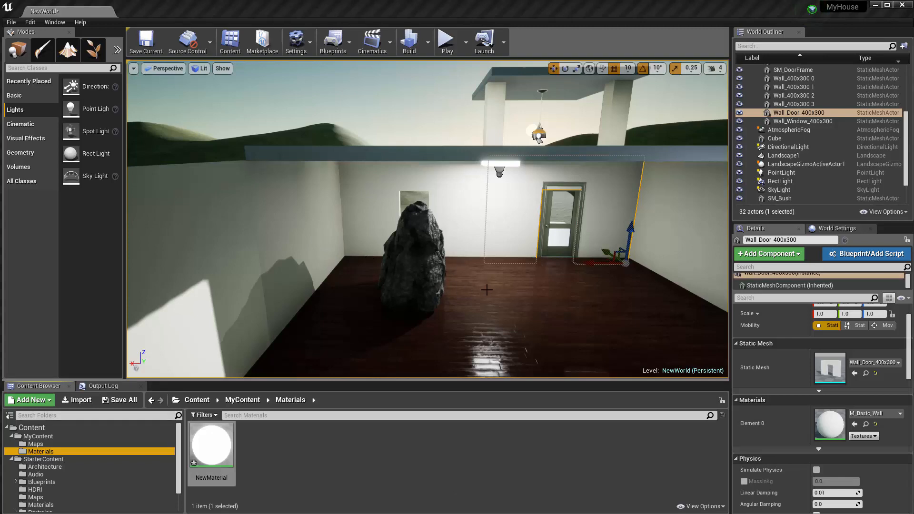
pyautogui.keyDown('alt'); pyautogui.moveTo(490, 286); pyautogui.dragTo(446, 262); pyautogui.keyUp('alt')
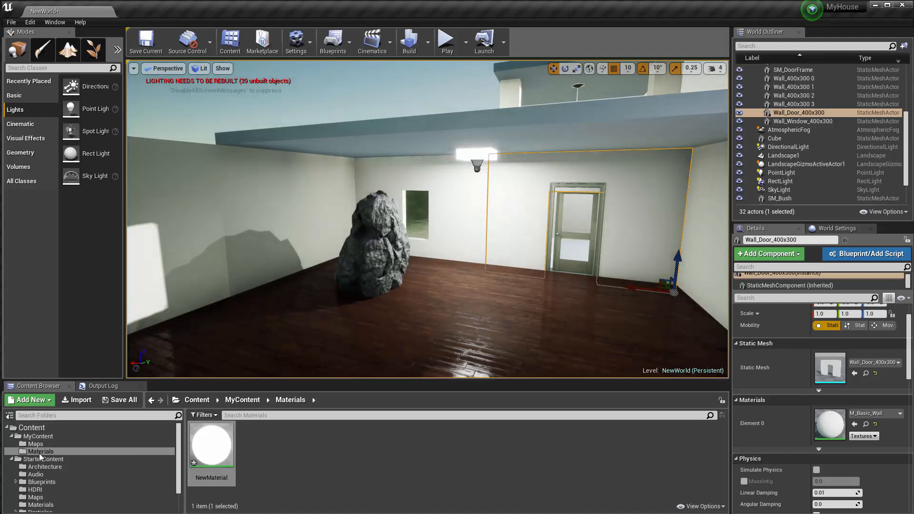
# Step: Create a second material in the MyContent Materials folder, open it for editing and reposition its output node
pyautogui.click(41, 400)
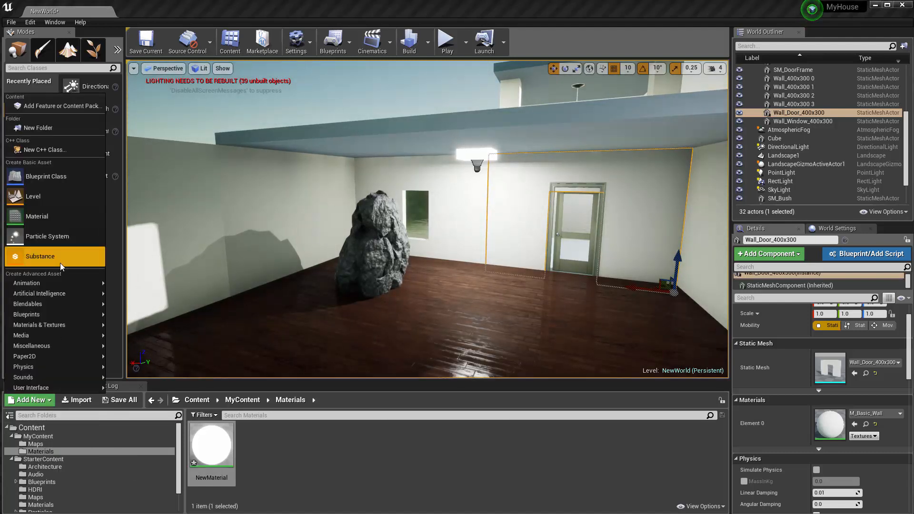
pyautogui.click(53, 221)
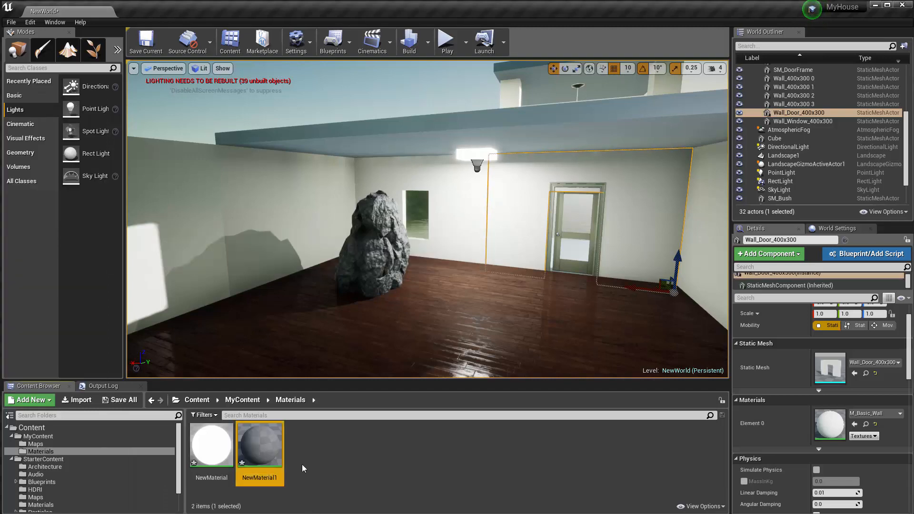
pyautogui.doubleClick(260, 445)
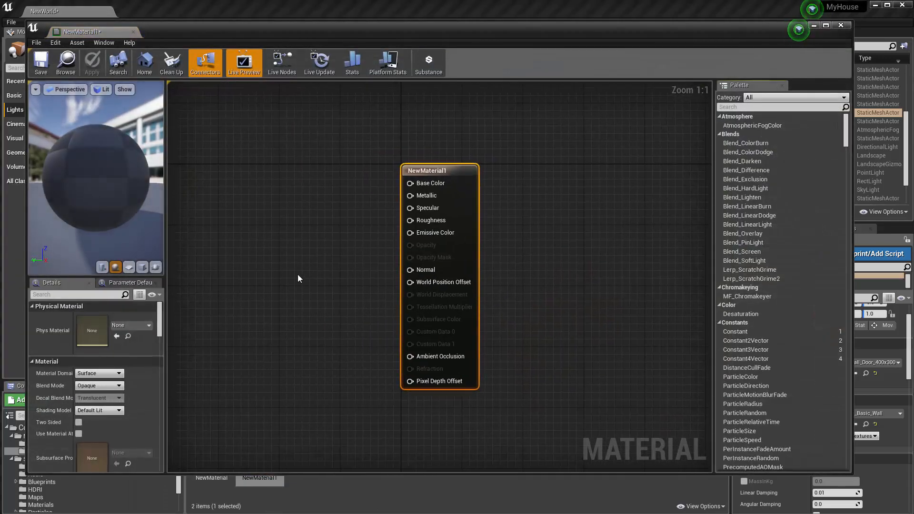
pyautogui.moveTo(451, 172); pyautogui.dragTo(484, 172)
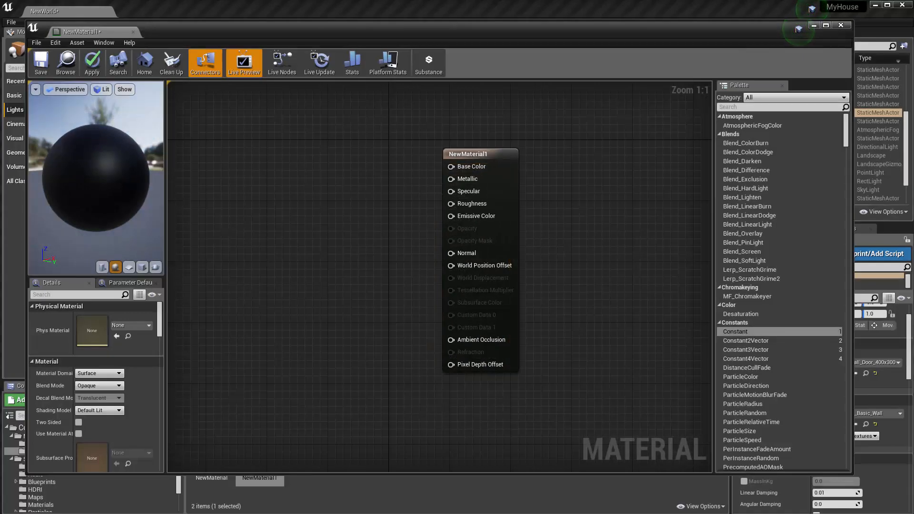
pyautogui.moveTo(400, 223); pyautogui.dragTo(379, 231, button='right')
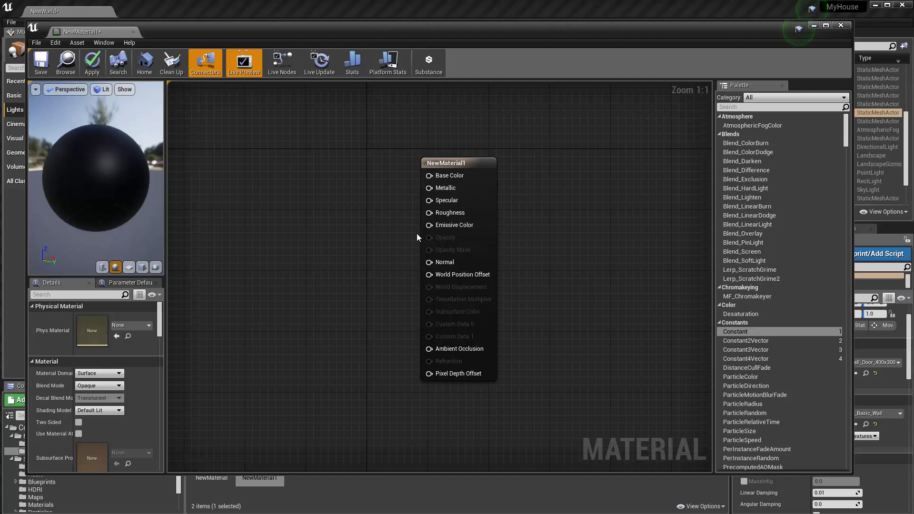
# Step: Add a Constant node with value 0 wired into Roughness and inspect the reflections on the preview sphere
pyautogui.moveTo(738, 332); pyautogui.dragTo(303, 255)
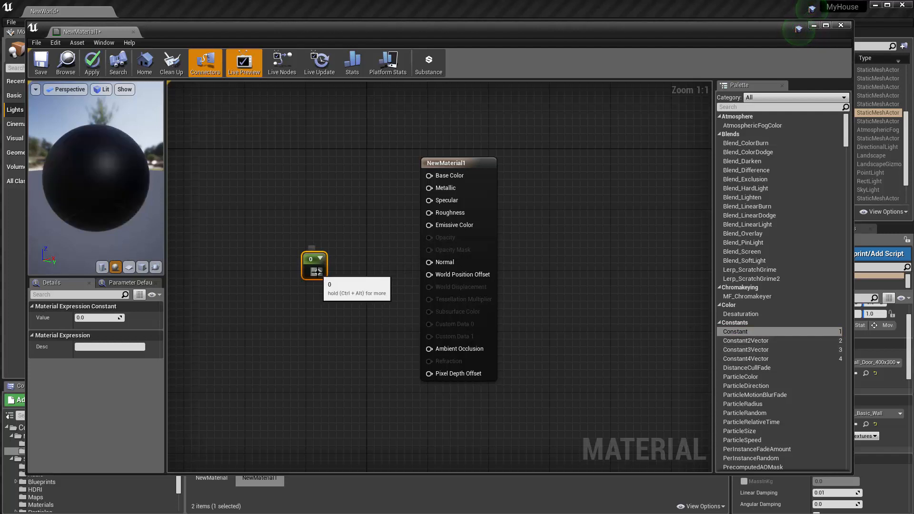
pyautogui.moveTo(319, 271); pyautogui.dragTo(429, 212)
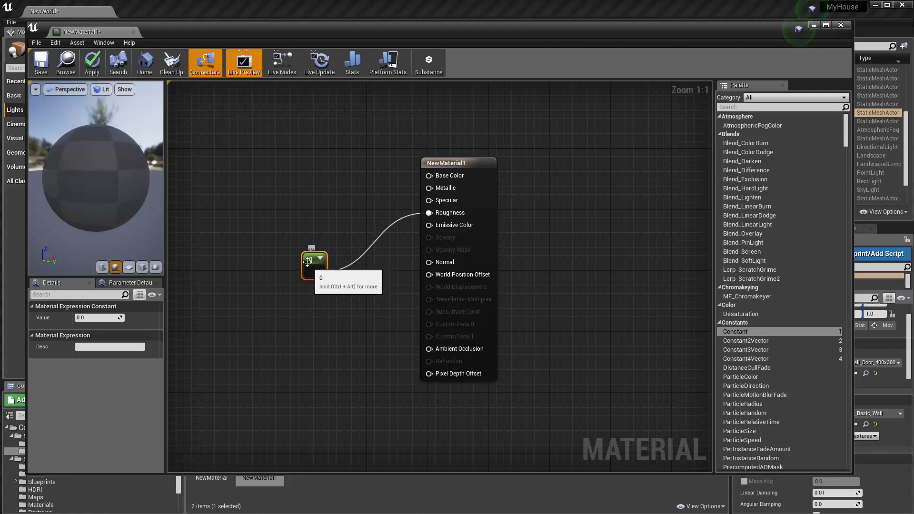
pyautogui.moveTo(302, 272); pyautogui.dragTo(290, 275)
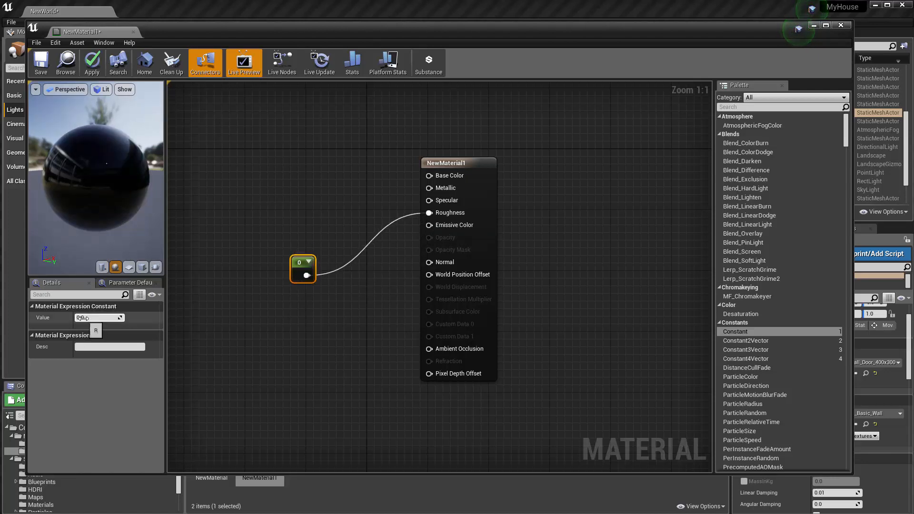
pyautogui.moveTo(84, 159); pyautogui.dragTo(129, 162)
pyautogui.moveTo(78, 179); pyautogui.dragTo(107, 180)
pyautogui.moveTo(108, 122); pyautogui.dragTo(120, 179)
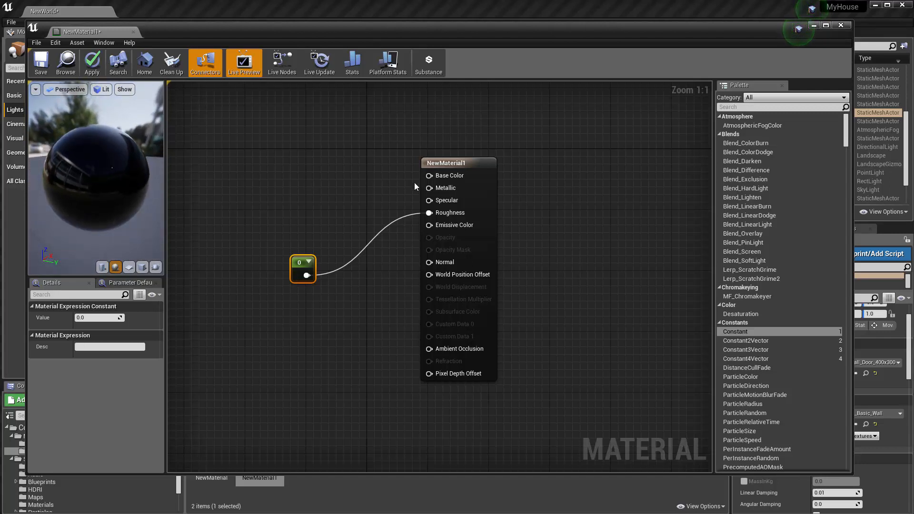
# Step: Add a Constant3Vector wired into Base Color, set it to near-white 0.964 and move its node higher above the roughness constant
pyautogui.moveTo(750, 349); pyautogui.dragTo(430, 175)
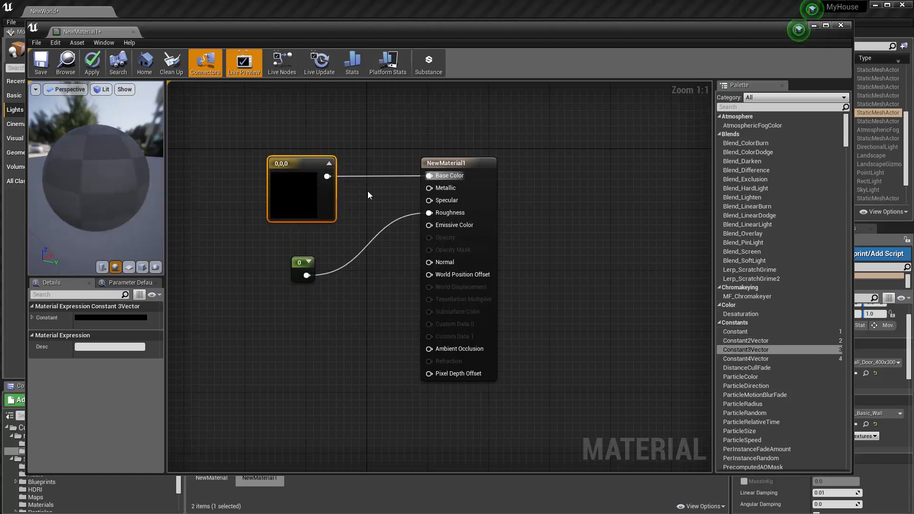
pyautogui.doubleClick(302, 203)
pyautogui.moveTo(443, 254); pyautogui.dragTo(443, 241)
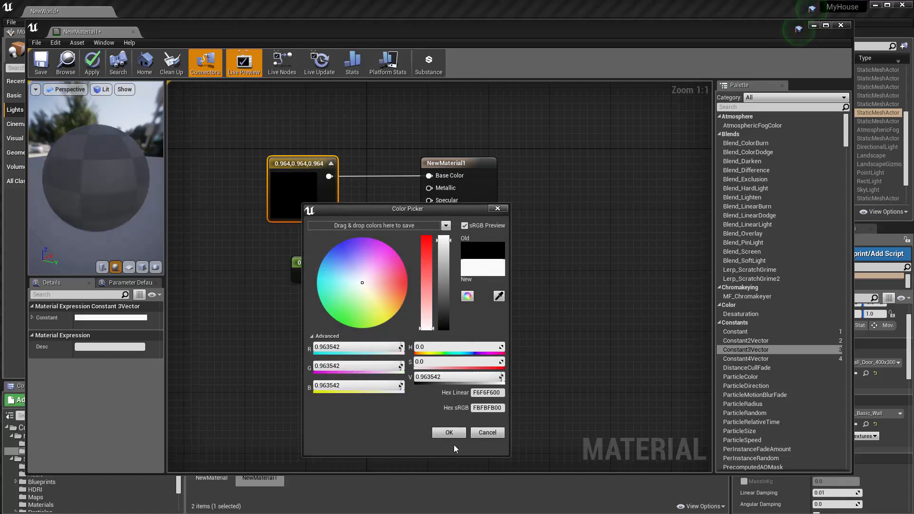
pyautogui.click(450, 433)
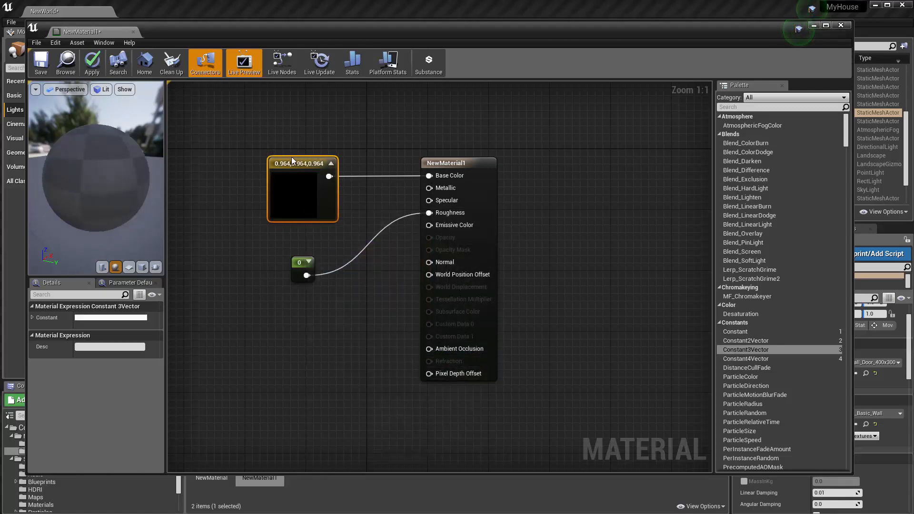
pyautogui.moveTo(291, 160); pyautogui.dragTo(295, 129)
pyautogui.moveTo(53, 171); pyautogui.dragTo(158, 198)
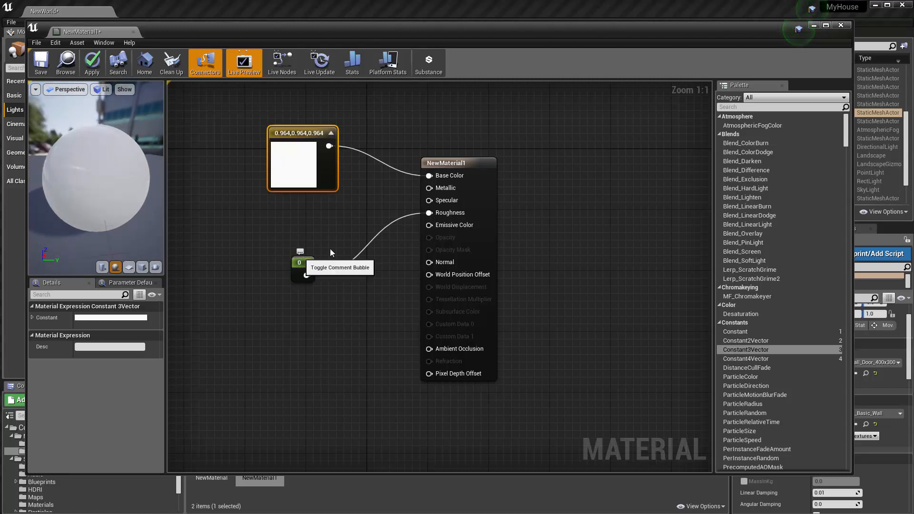
# Step: Add a second Constant node wired into Metallic and set its value to 1
pyautogui.click(738, 332)
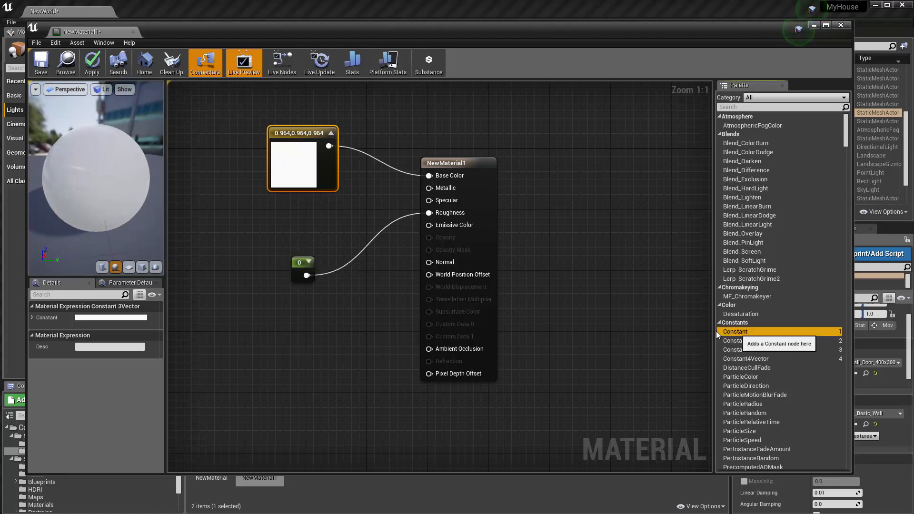
pyautogui.moveTo(719, 331); pyautogui.dragTo(430, 187)
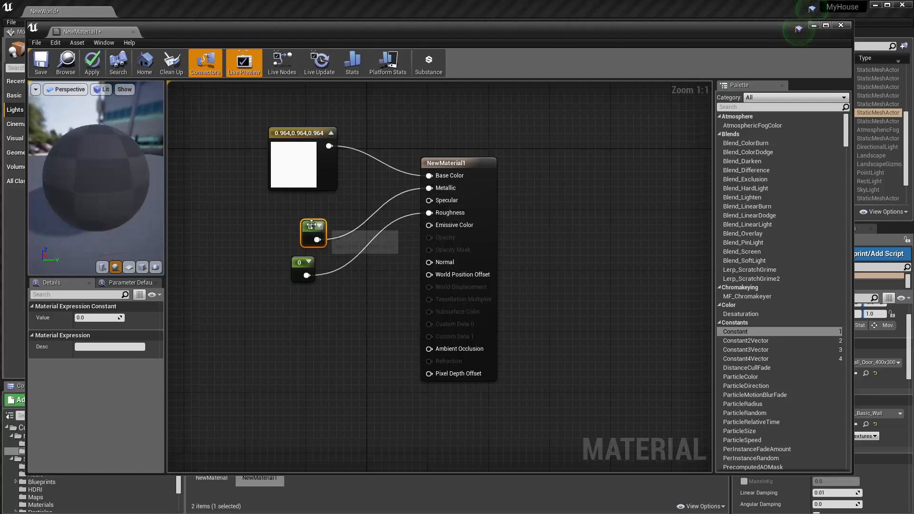
pyautogui.moveTo(306, 222); pyautogui.dragTo(288, 221)
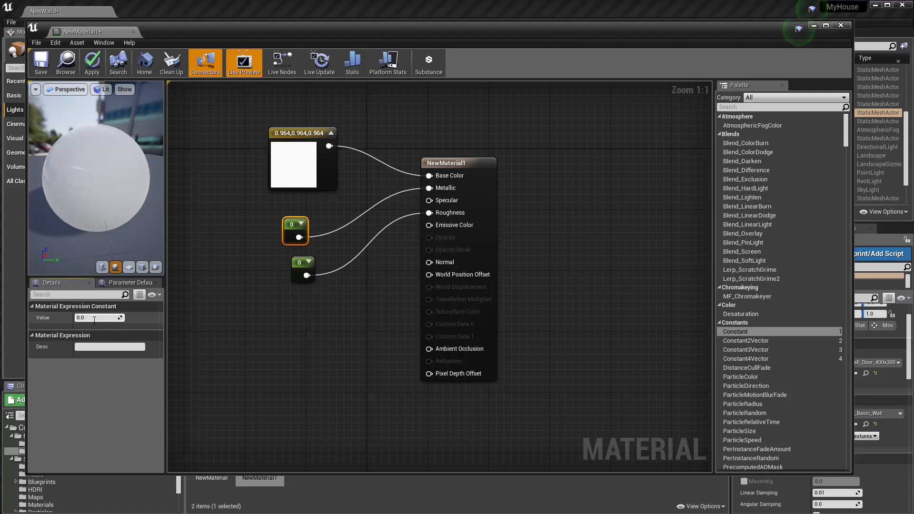
pyautogui.press('Return')
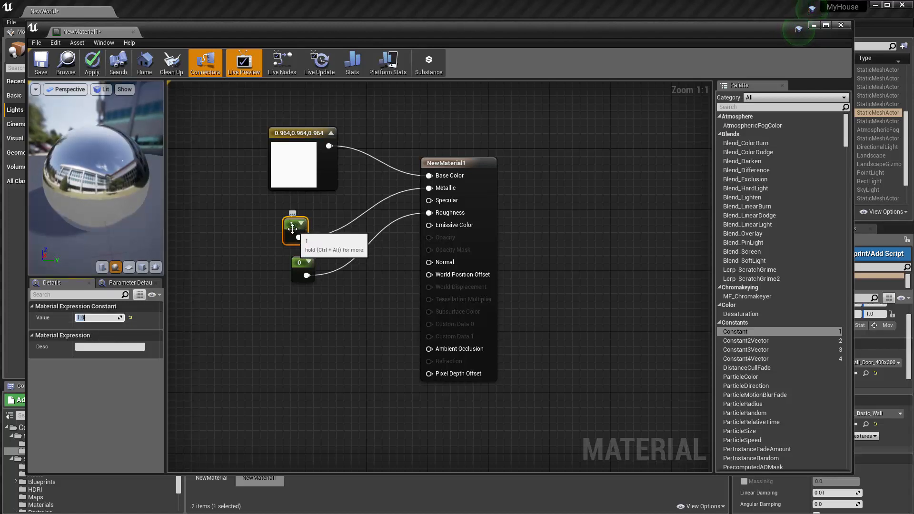
# Step: Inspect the metallic reflections on the preview sphere, and save the material and close its editor
pyautogui.moveTo(124, 209); pyautogui.dragTo(105, 214)
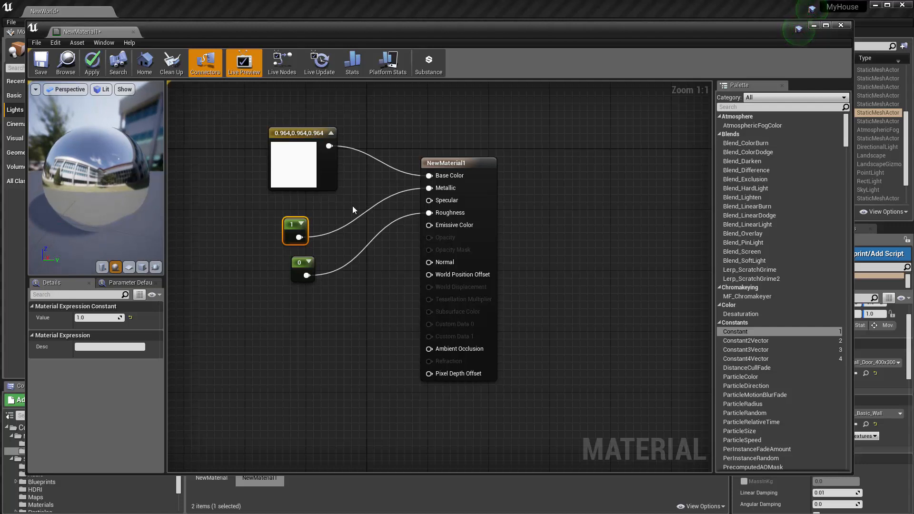
pyautogui.moveTo(92, 160); pyautogui.dragTo(80, 190)
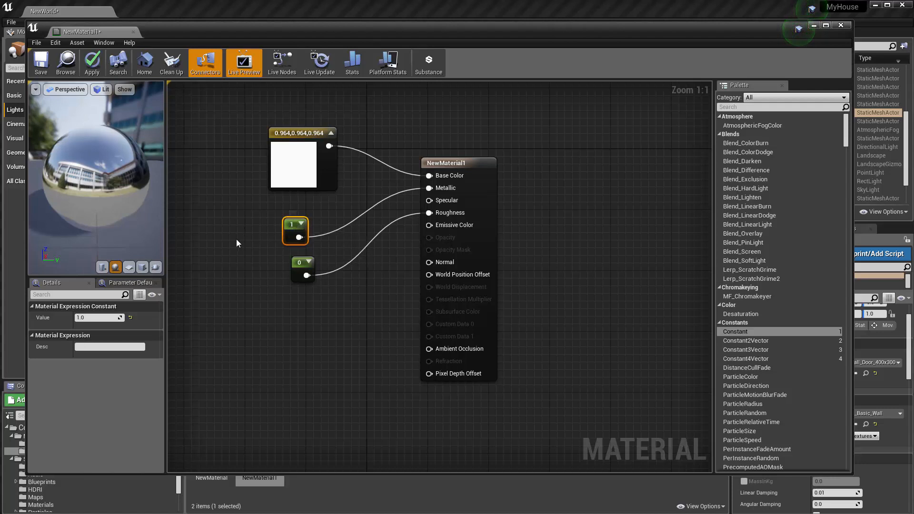
pyautogui.moveTo(146, 215); pyautogui.dragTo(125, 209)
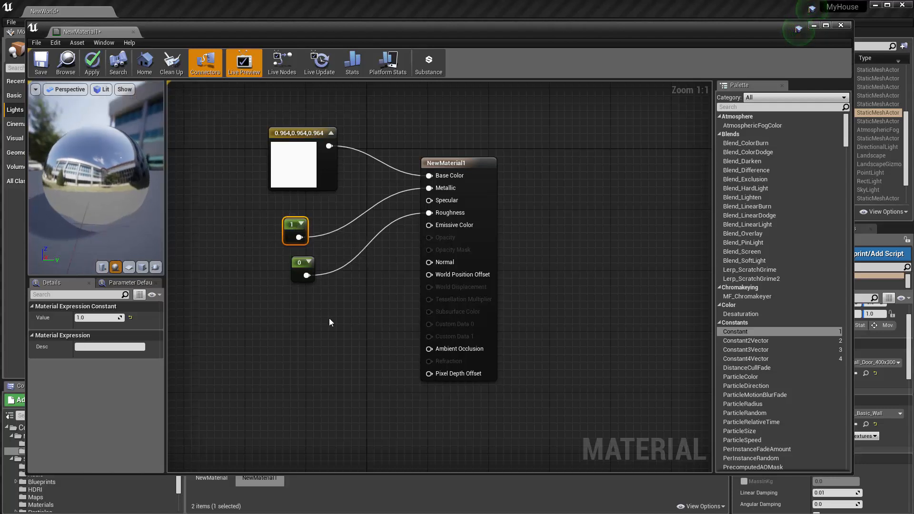
pyautogui.moveTo(98, 251); pyautogui.dragTo(78, 246)
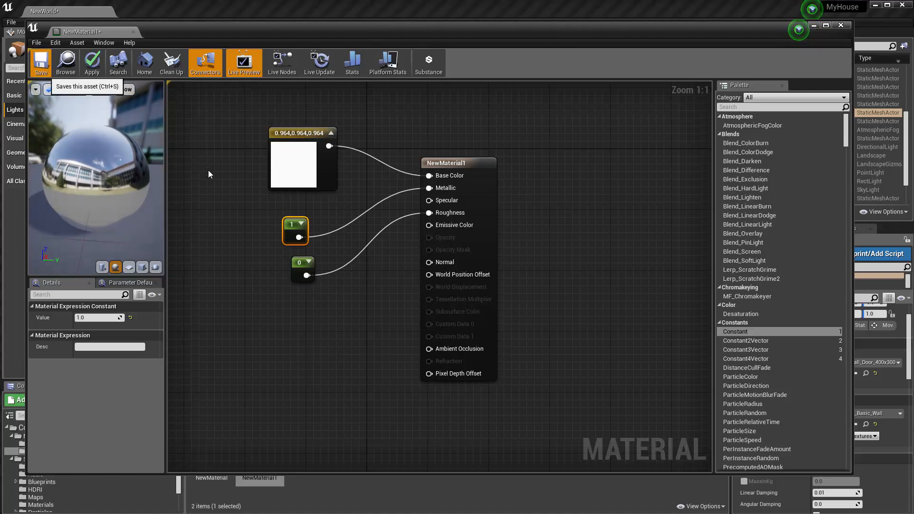
pyautogui.hotkey('ctrl', 's')
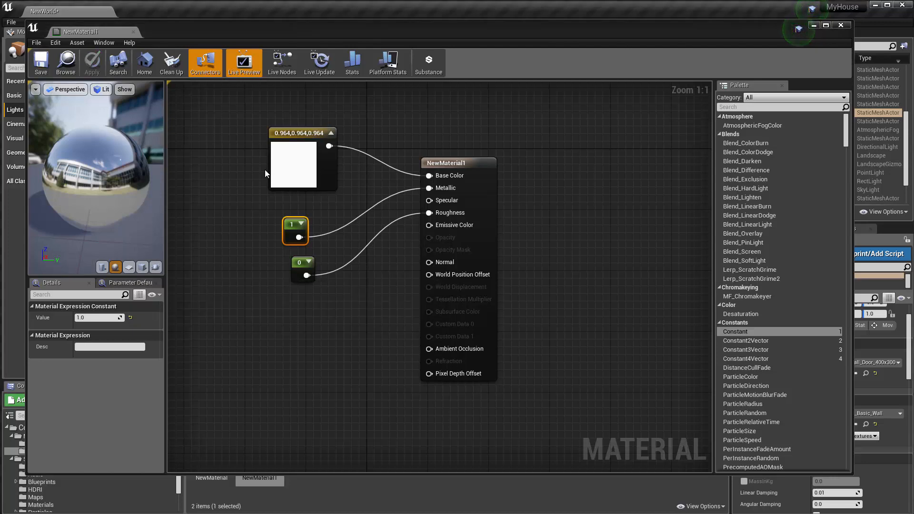
pyautogui.click(841, 25)
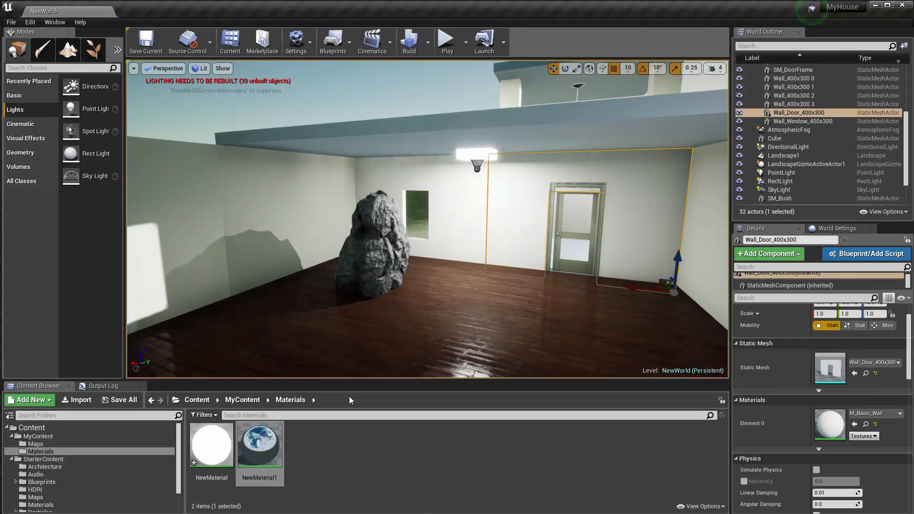
# Step: Apply NewMaterial1 to the rock inside the room and build the level's lighting
pyautogui.click(376, 248)
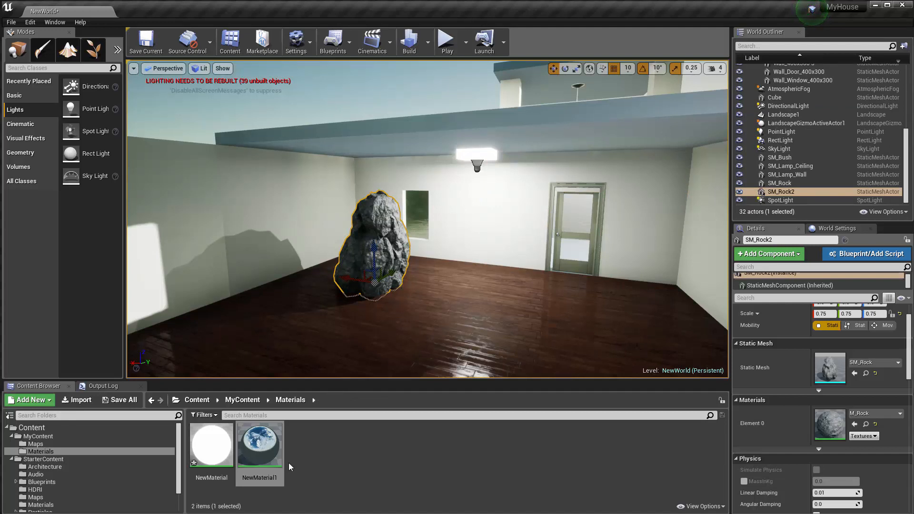
pyautogui.moveTo(259, 450); pyautogui.dragTo(829, 427)
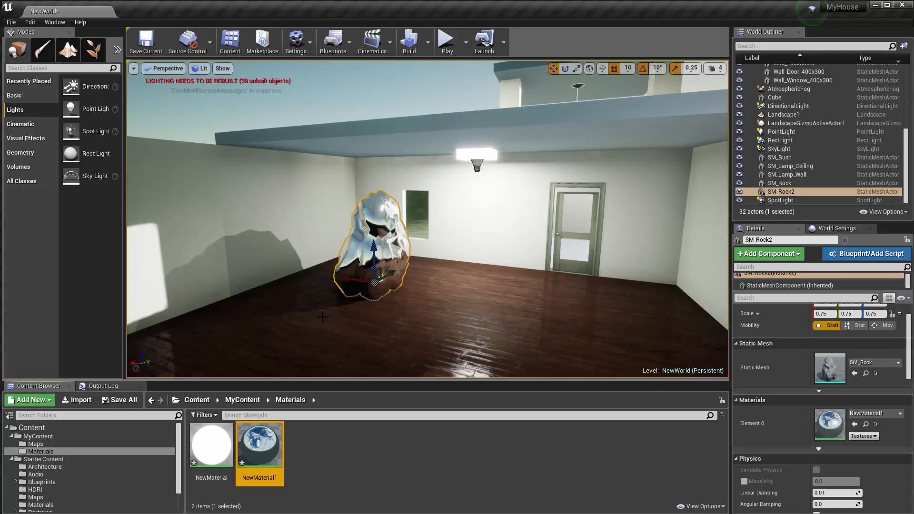
pyautogui.moveTo(322, 317); pyautogui.dragTo(322, 317, button='right')
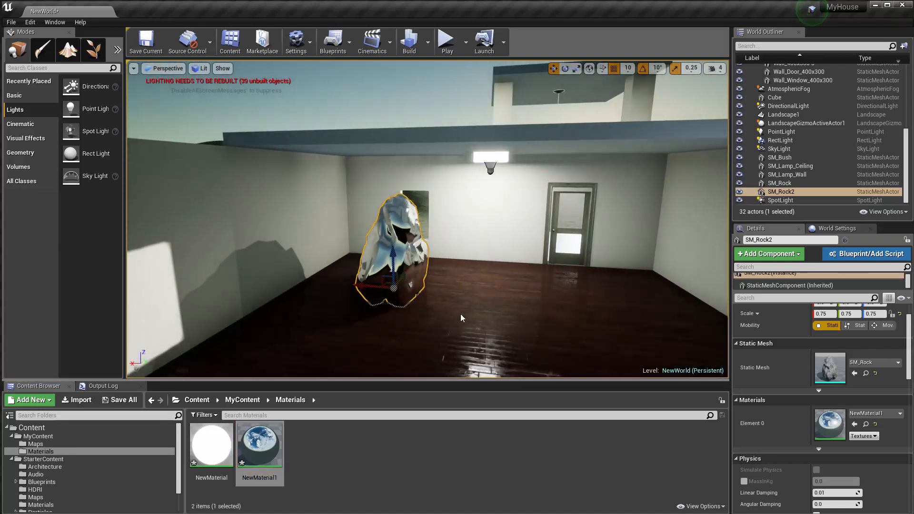
pyautogui.scroll(-2, 461, 313)
pyautogui.scroll(-5, 482, 308)
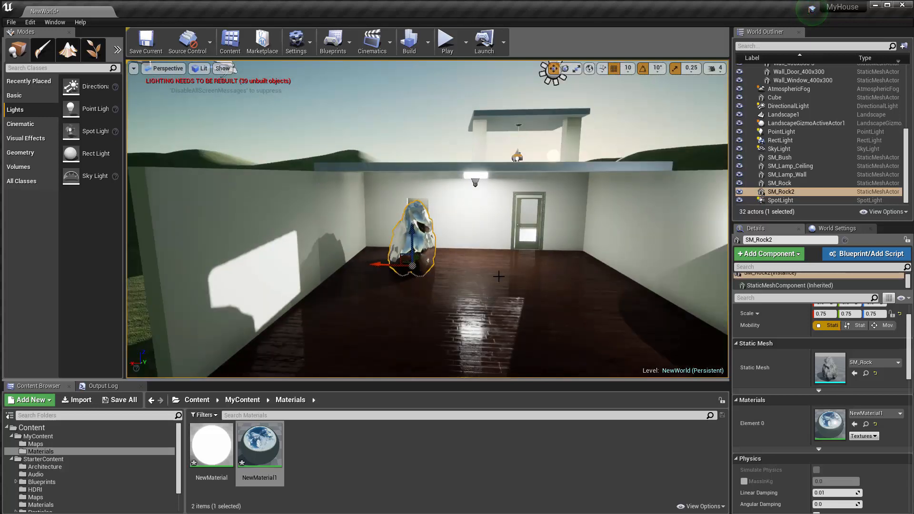
pyautogui.click(410, 44)
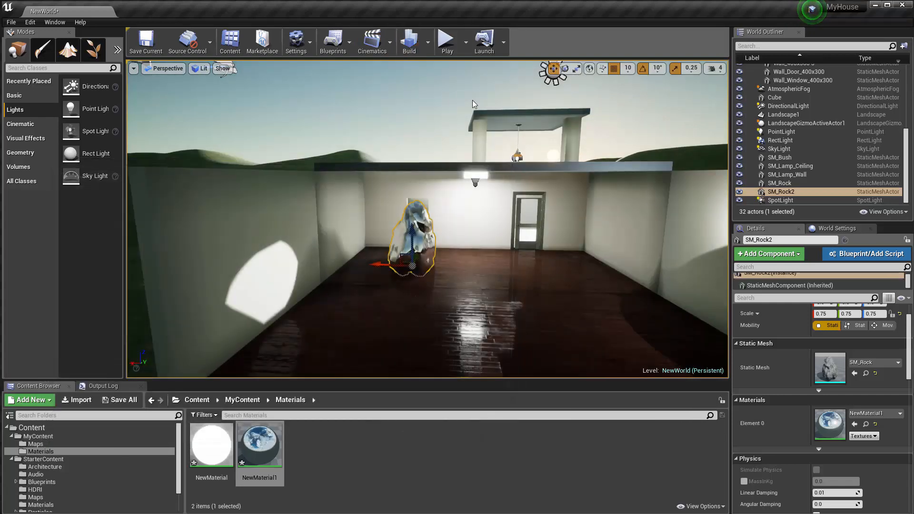
# Step: Play the level and examine the metallic rock's reflections from several sides inside the room, ending the play session when done
pyautogui.click(441, 47)
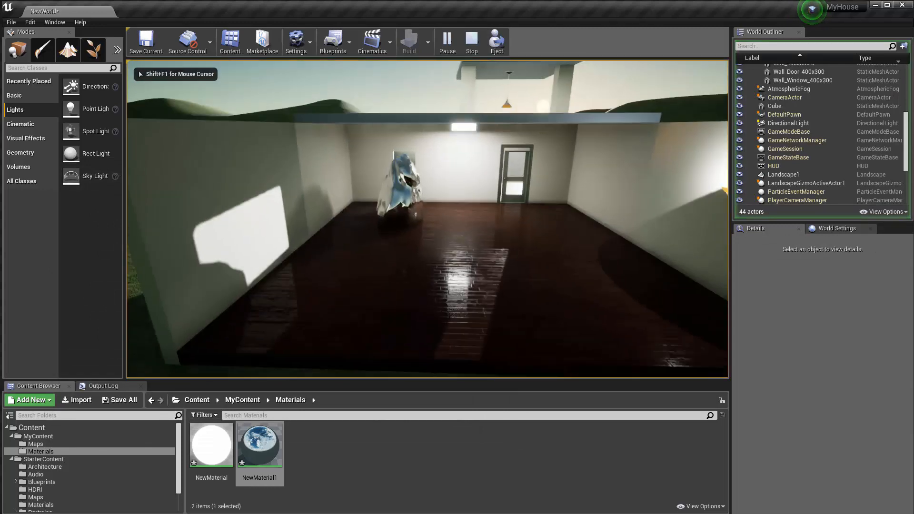
pyautogui.press('w')
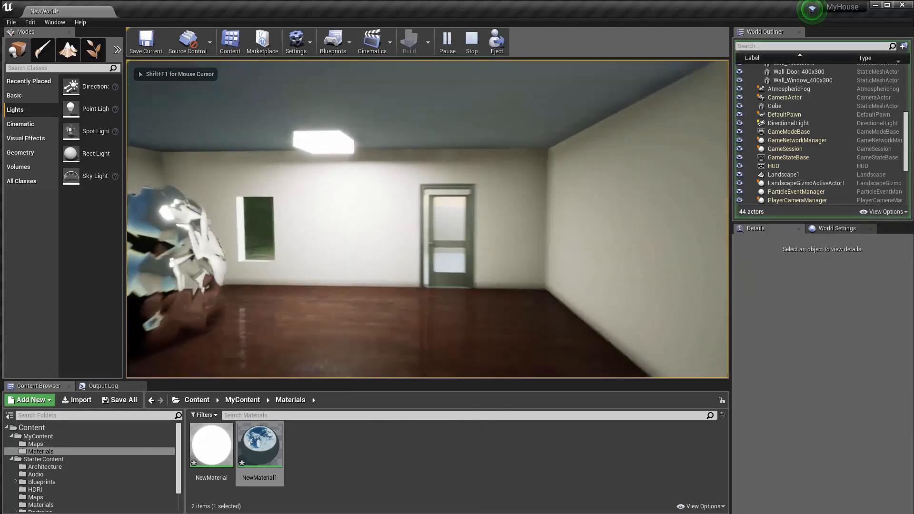
pyautogui.press('w')
pyautogui.press('s')
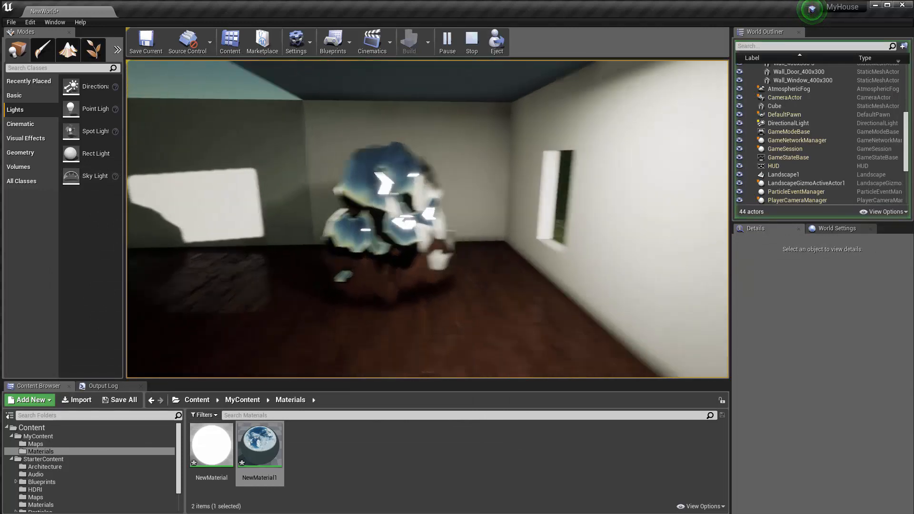
pyautogui.press('w')
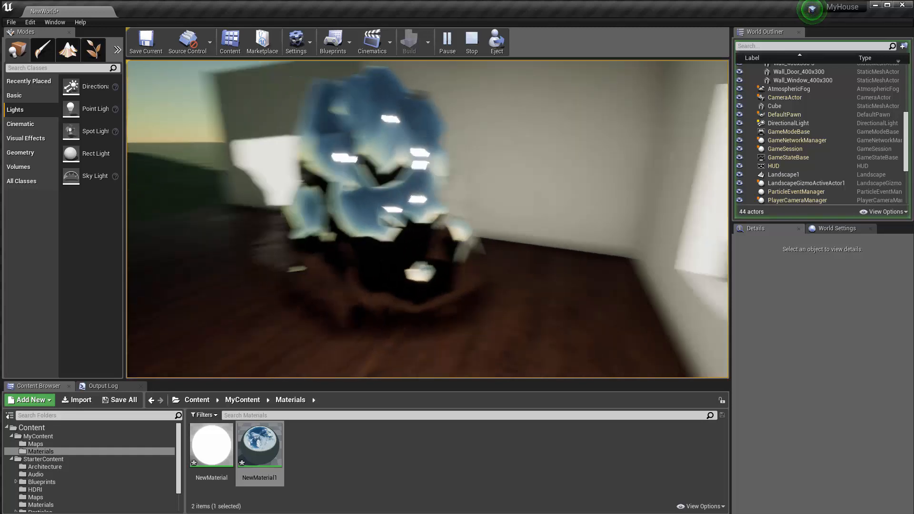
pyautogui.press('w')
pyautogui.press('s')
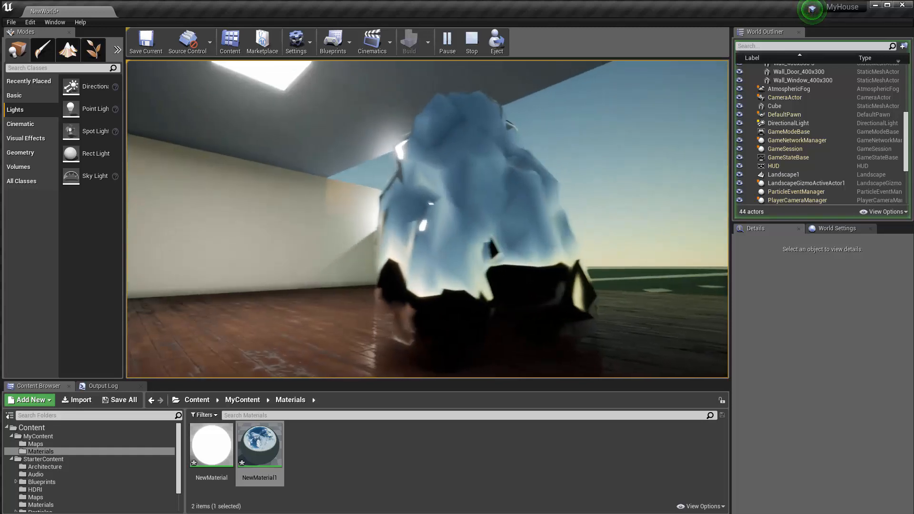
pyautogui.press('w')
pyautogui.press('a')
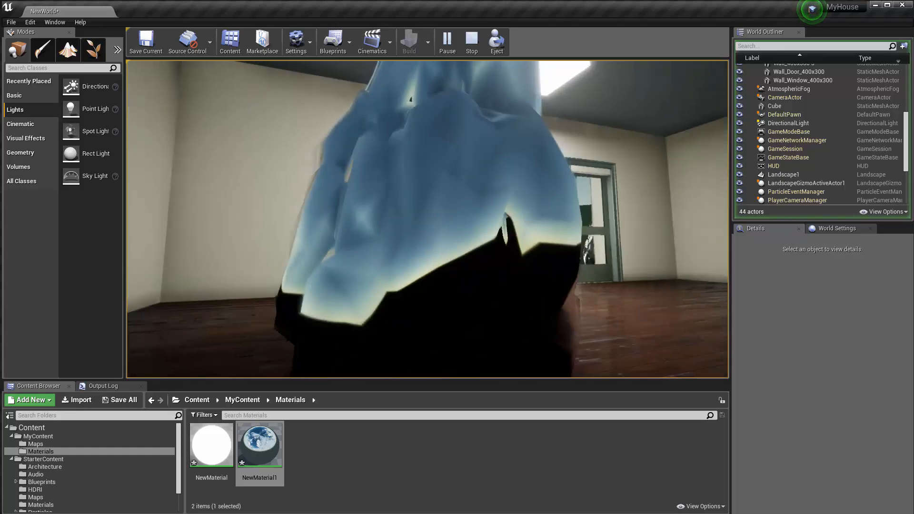
pyautogui.press('s')
pyautogui.press('w')
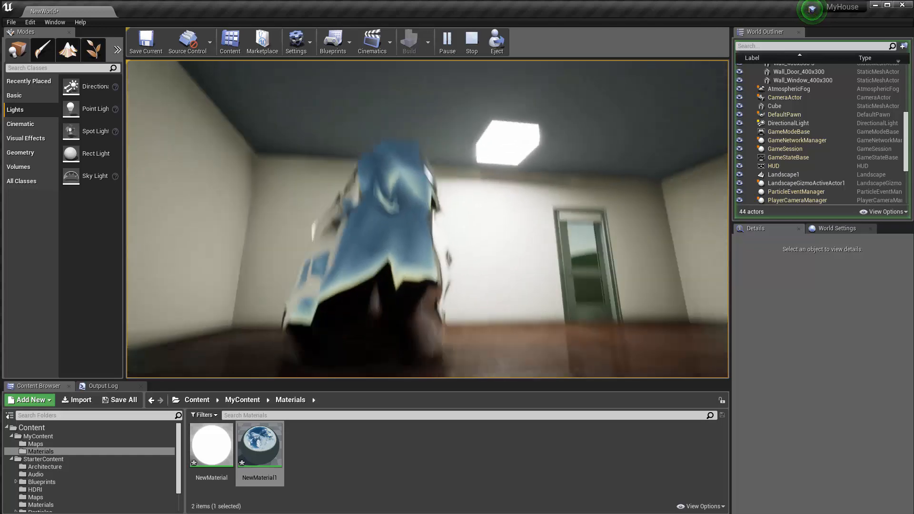
pyautogui.press('w')
pyautogui.press('s')
pyautogui.press('w')
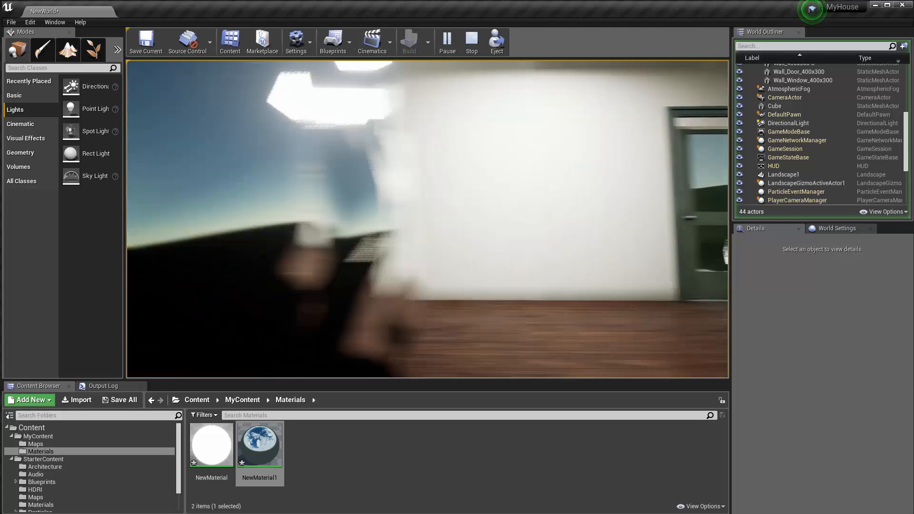
pyautogui.press('s')
pyautogui.press('d')
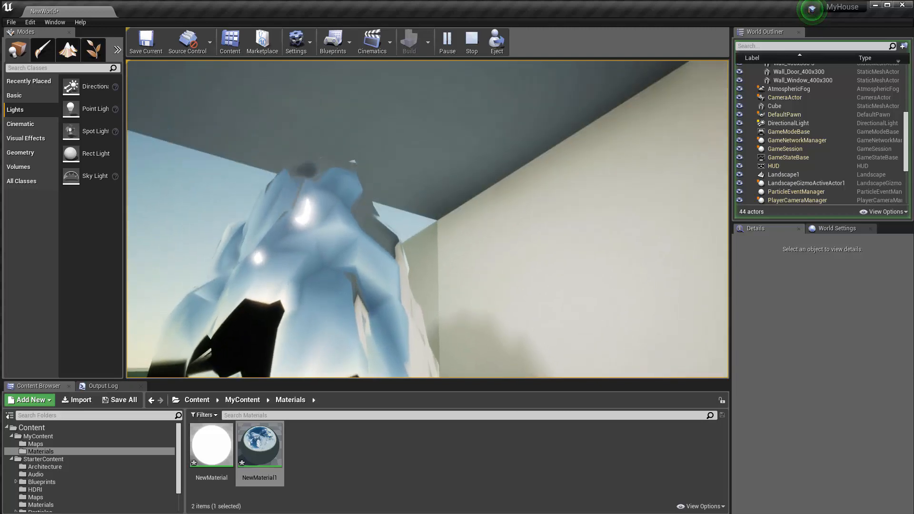
pyautogui.press('a')
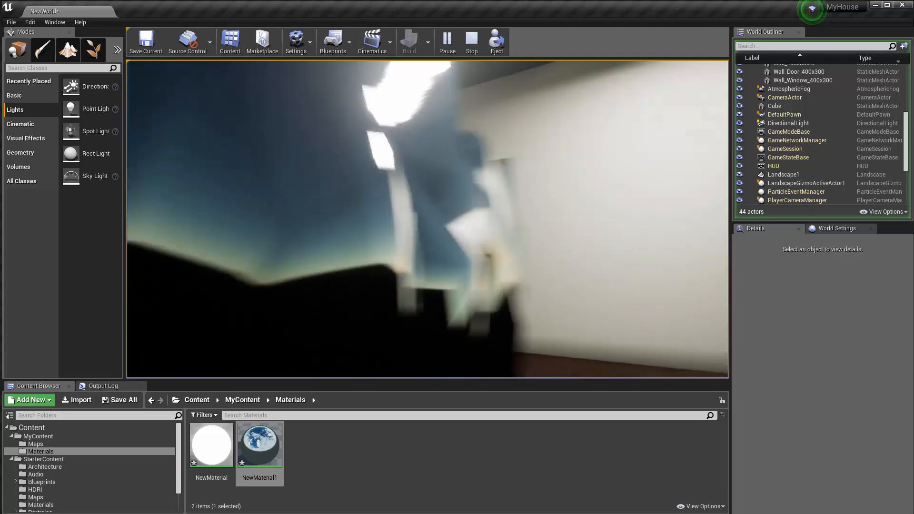
pyautogui.press('a')
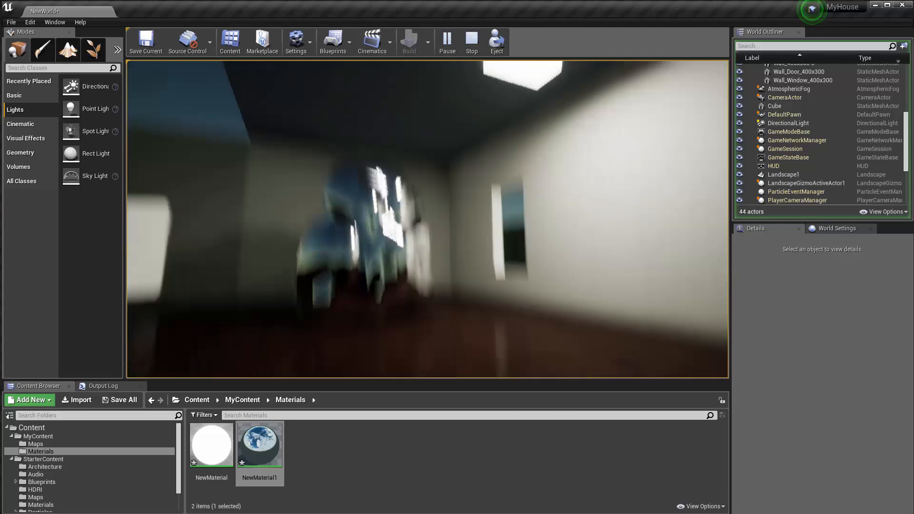
pyautogui.press('s')
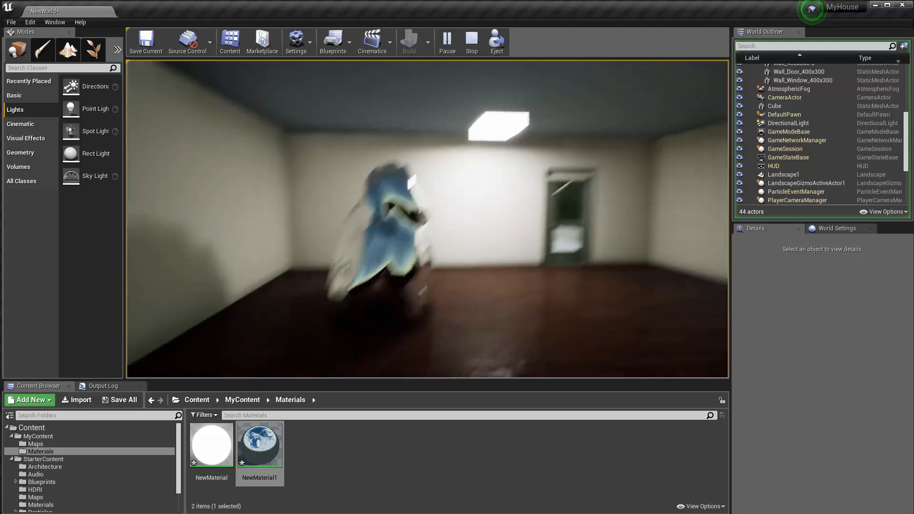
pyautogui.press('d')
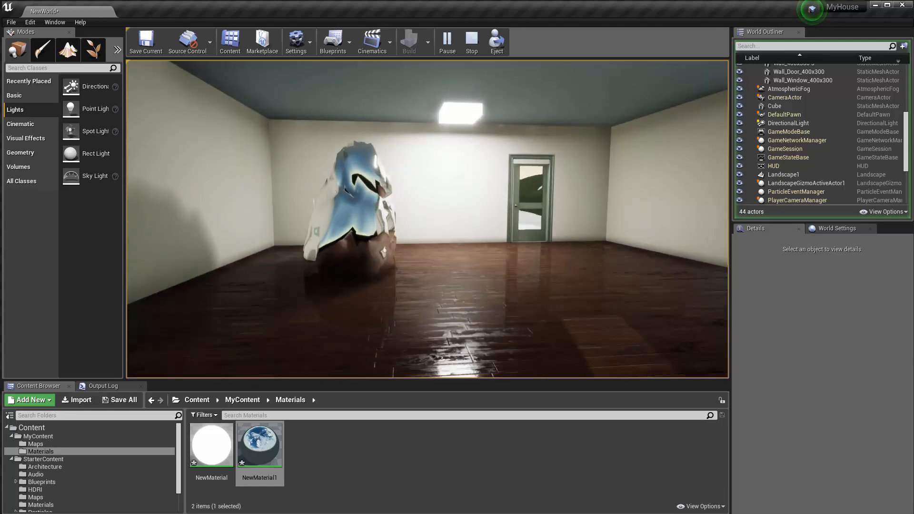
pyautogui.press('s')
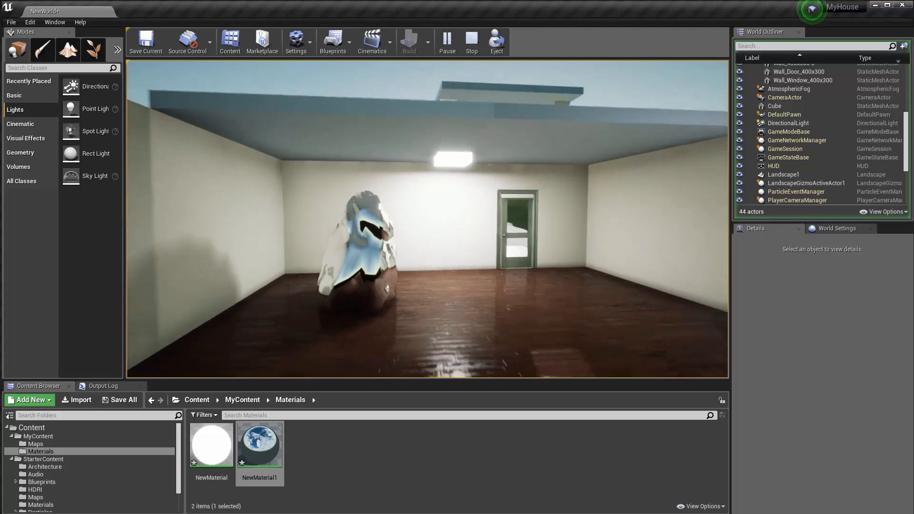
pyautogui.press('w')
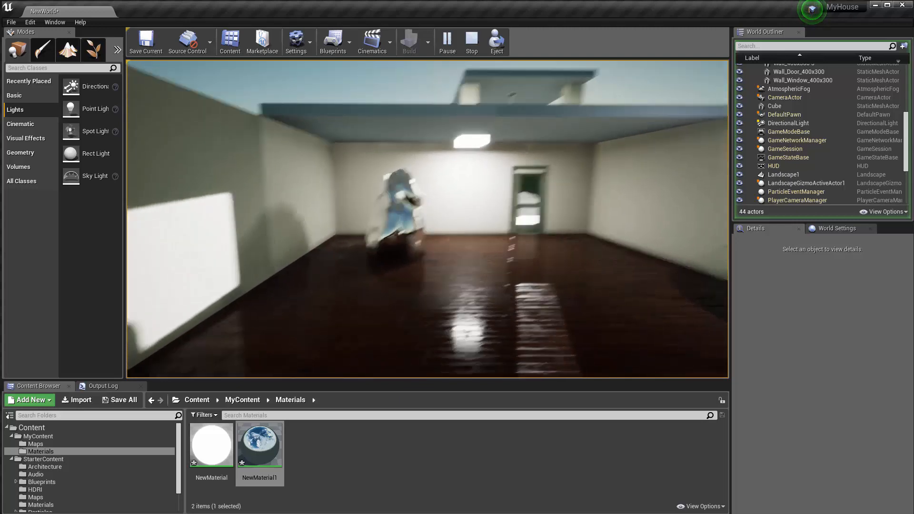
pyautogui.press('Escape')
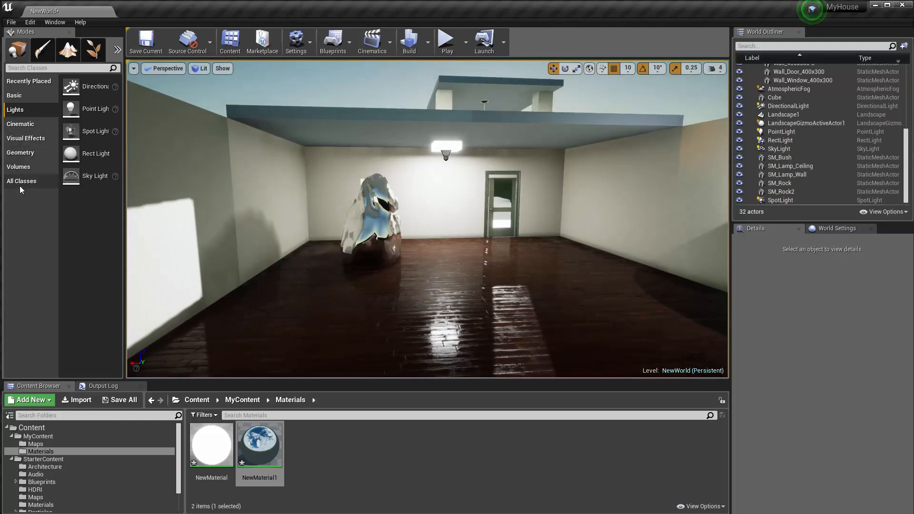
# Step: Search the placeable actors for "refle" and place a Sphere Reflection Capture at the metallic rock
pyautogui.click(60, 68)
pyautogui.write('rel')
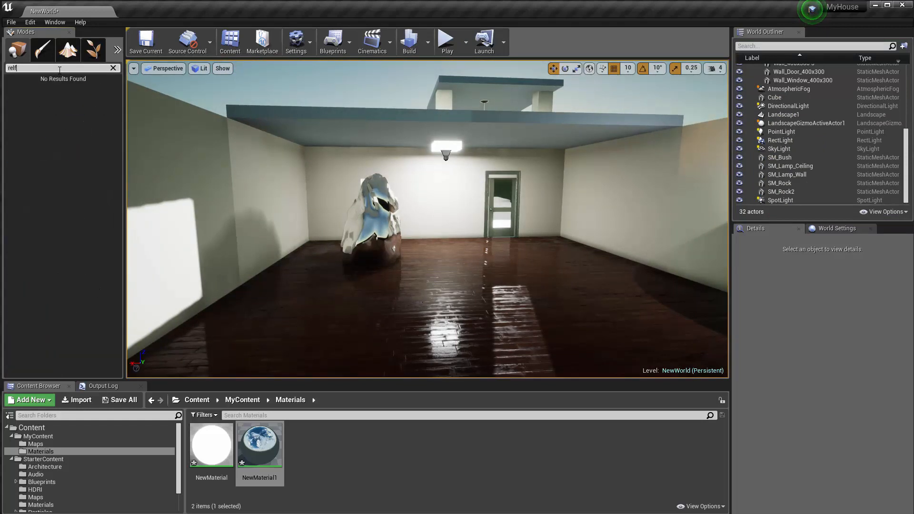
pyautogui.press('BackSpace')
pyautogui.write('fle')
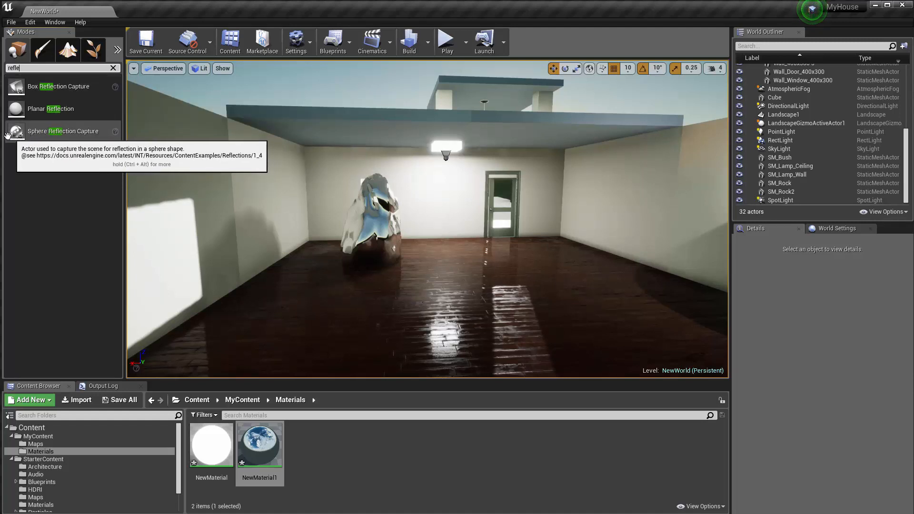
pyautogui.moveTo(17, 135); pyautogui.dragTo(381, 239)
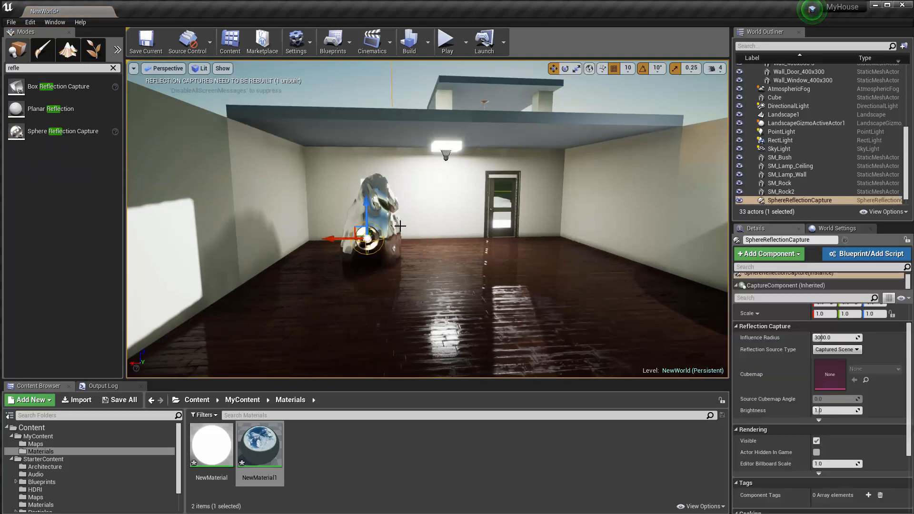
pyautogui.moveTo(381, 239); pyautogui.dragTo(380, 271, button='right')
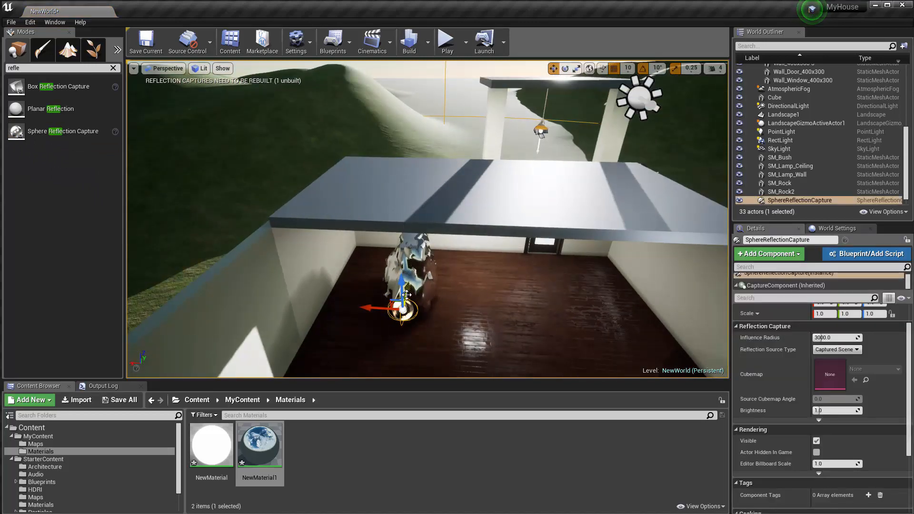
# Step: Raise the Sphere Reflection Capture to the middle of the metallic rock and reduce its influence radius to about 164
pyautogui.moveTo(406, 294); pyautogui.dragTo(413, 268)
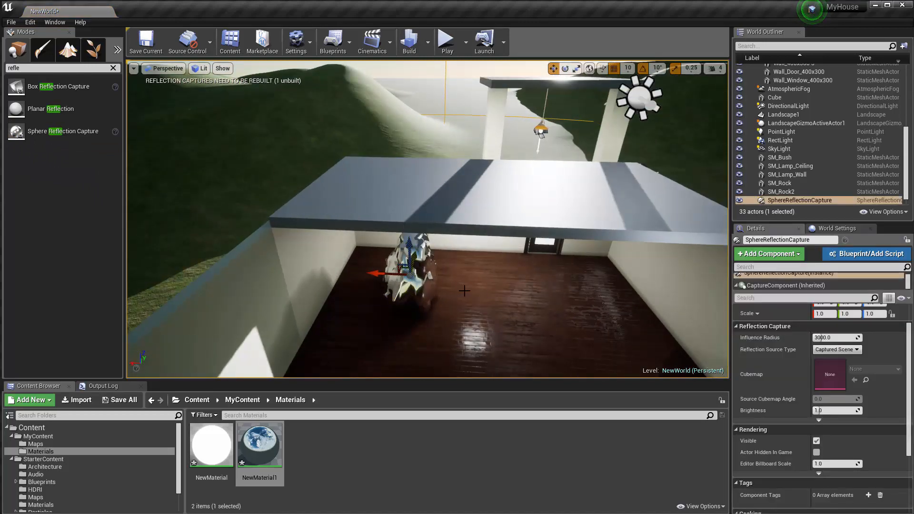
pyautogui.keyDown('alt'); pyautogui.moveTo(464, 290); pyautogui.dragTo(464, 236); pyautogui.keyUp('alt')
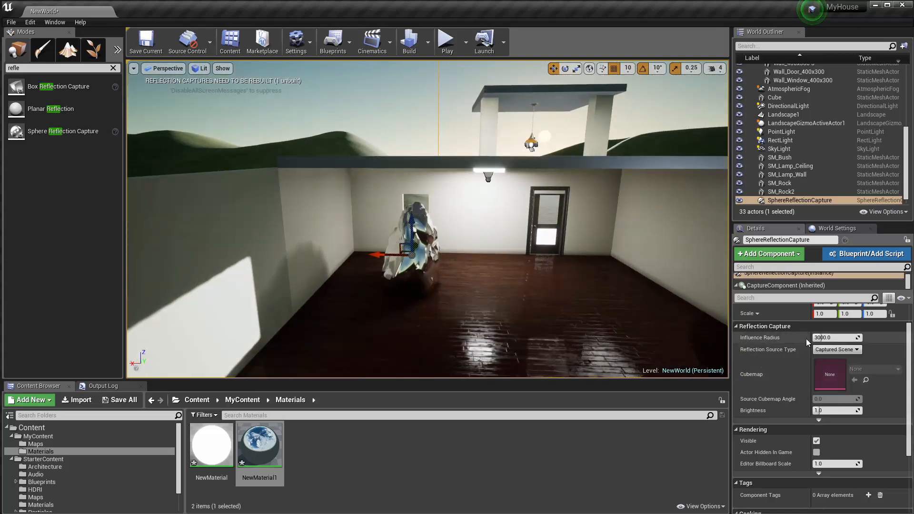
pyautogui.moveTo(818, 338); pyautogui.dragTo(840, 337)
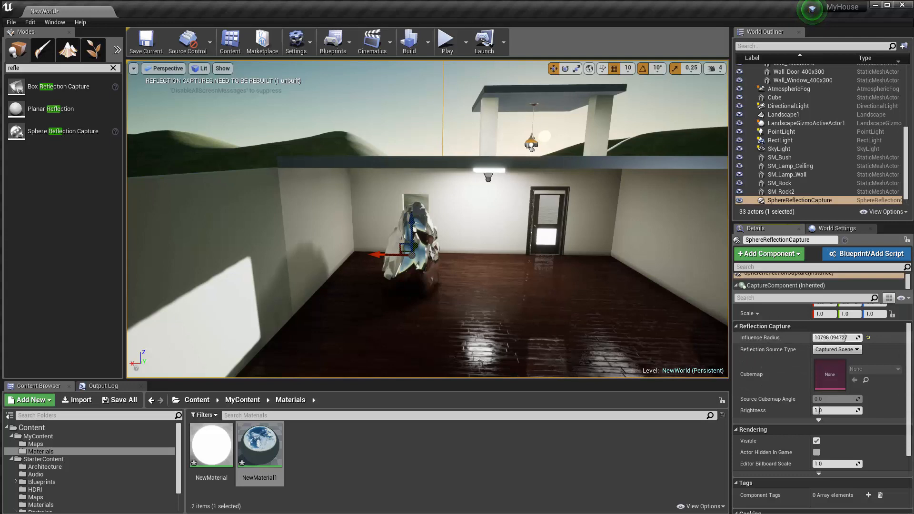
pyautogui.moveTo(848, 338); pyautogui.dragTo(809, 338)
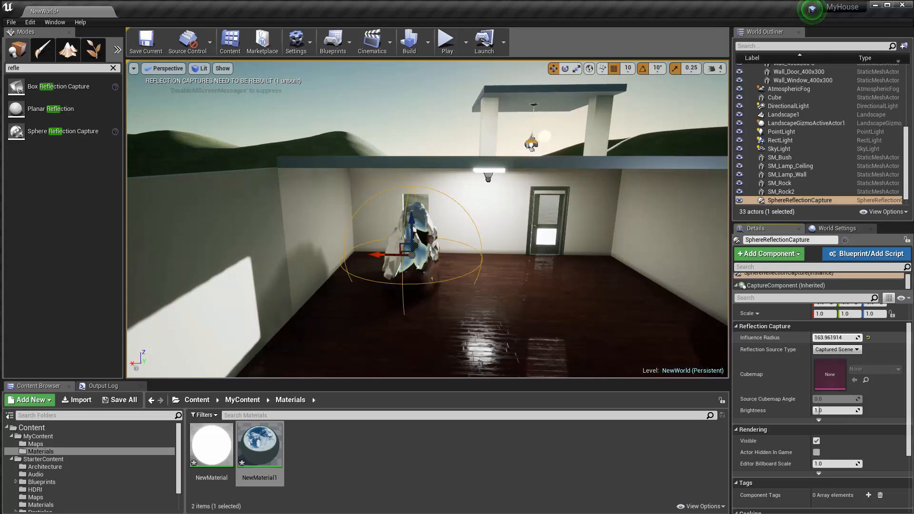
# Step: Build the level so the reflection capture around the metallic rock is updated
pyautogui.moveTo(522, 297)
pyautogui.mouseDown(button='right')
pyautogui.moveTo(493, 288)
pyautogui.moveTo(522, 297)
pyautogui.mouseUp(button='right')
pyautogui.scroll(-1, 537, 297)
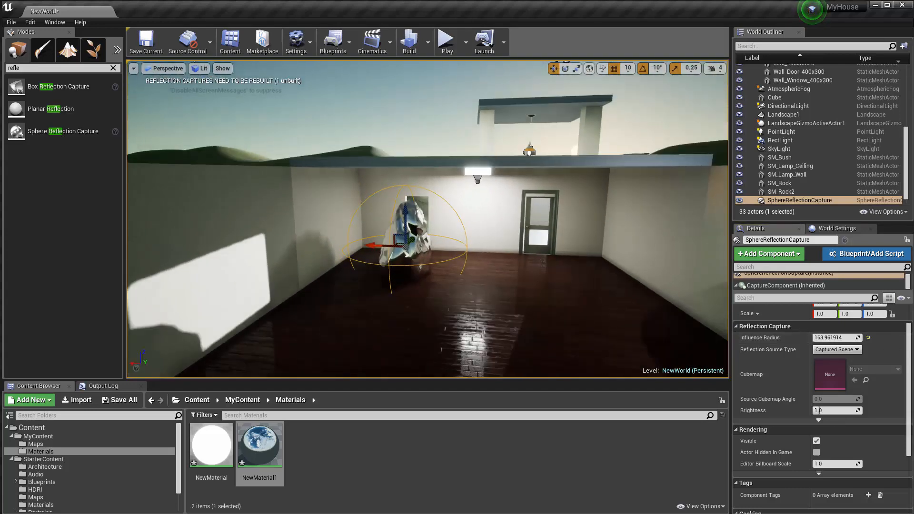
pyautogui.keyDown('alt'); pyautogui.moveTo(537, 297); pyautogui.dragTo(529, 281); pyautogui.keyUp('alt')
pyautogui.click(410, 40)
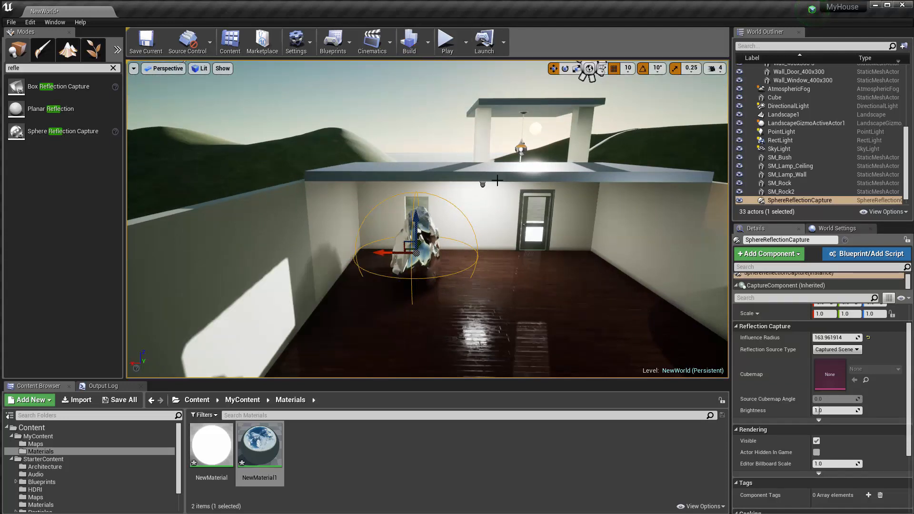
# Step: Play the level and examine the metallic rock's rebuilt reflections from all around it, ending the play session when done
pyautogui.click(446, 41)
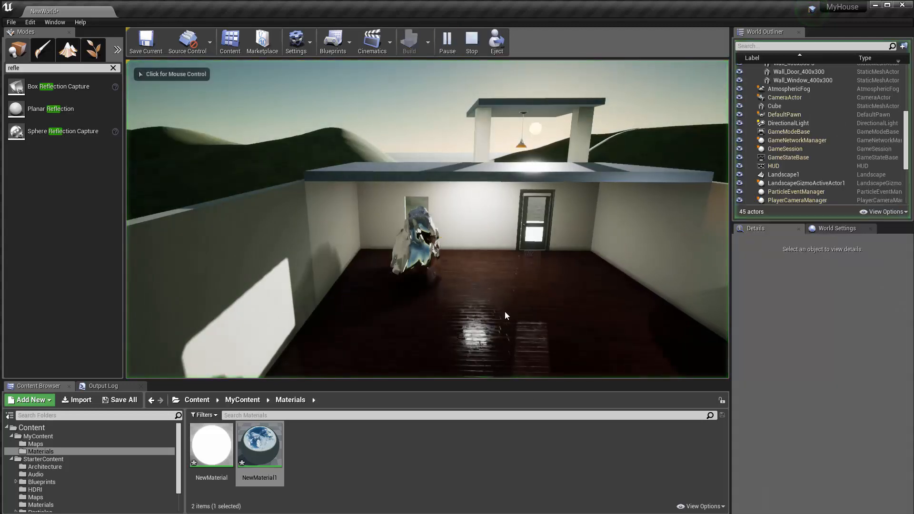
pyautogui.press('w')
pyautogui.press('d')
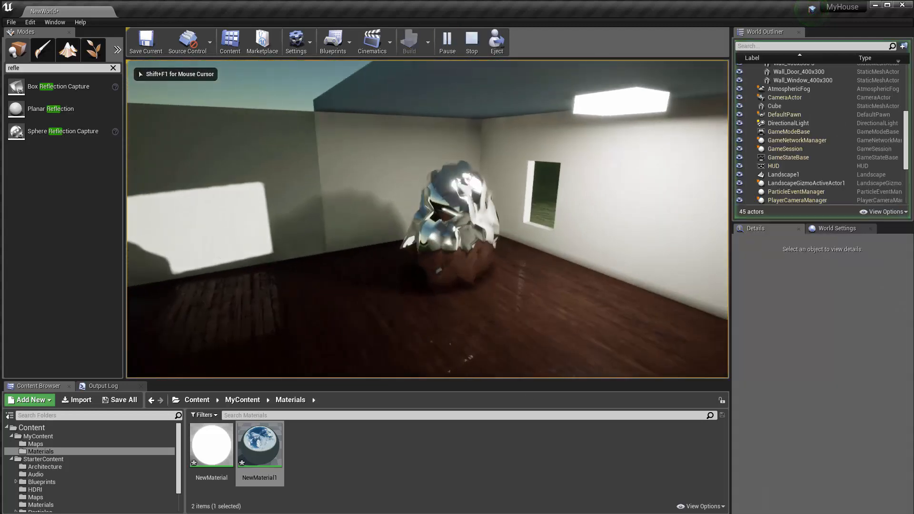
pyautogui.press('d')
pyautogui.press('w')
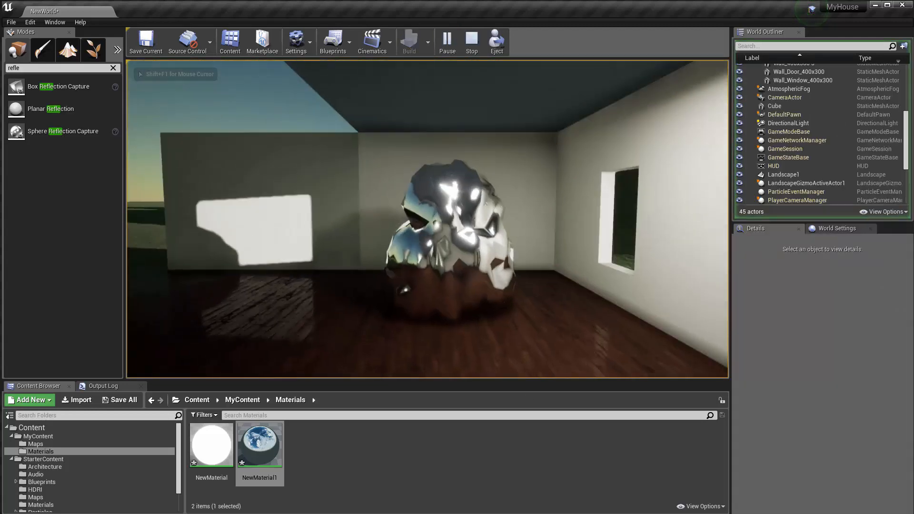
pyautogui.press('w')
pyautogui.press('a')
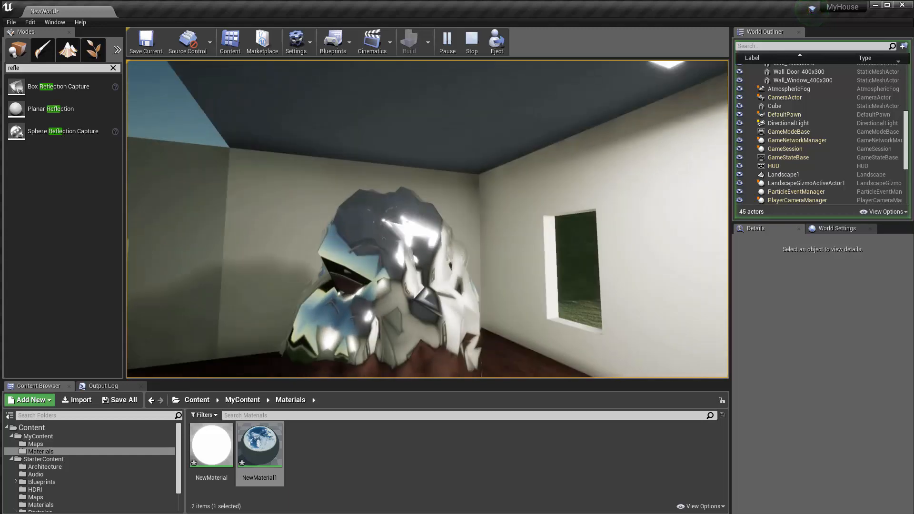
pyautogui.press('d')
pyautogui.press('w')
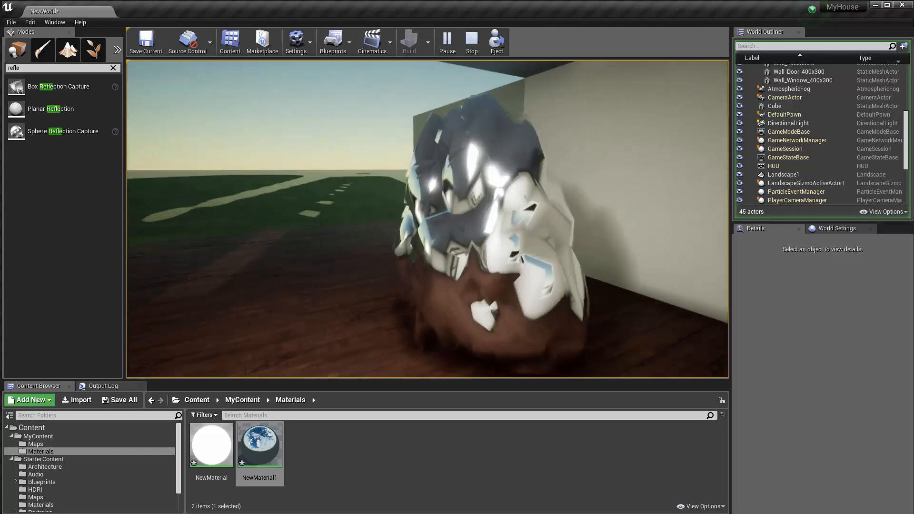
pyautogui.press('s')
pyautogui.press('w')
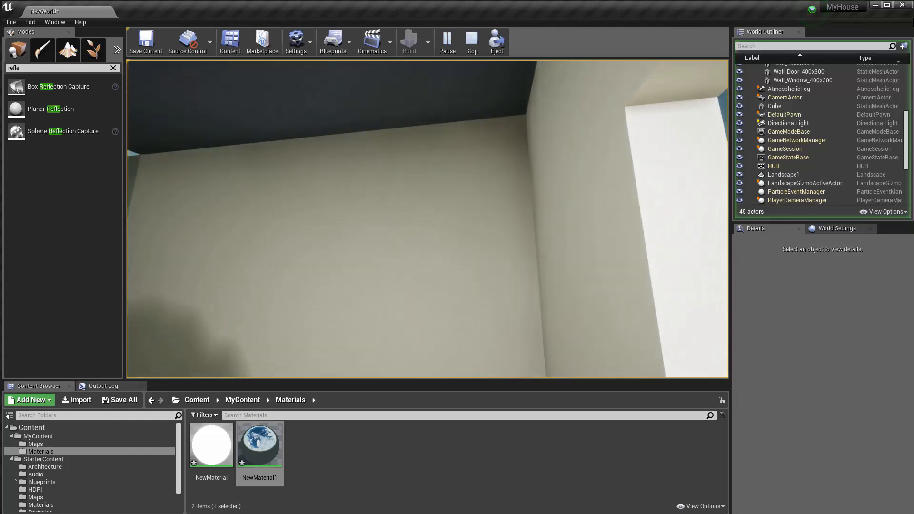
pyautogui.press('d')
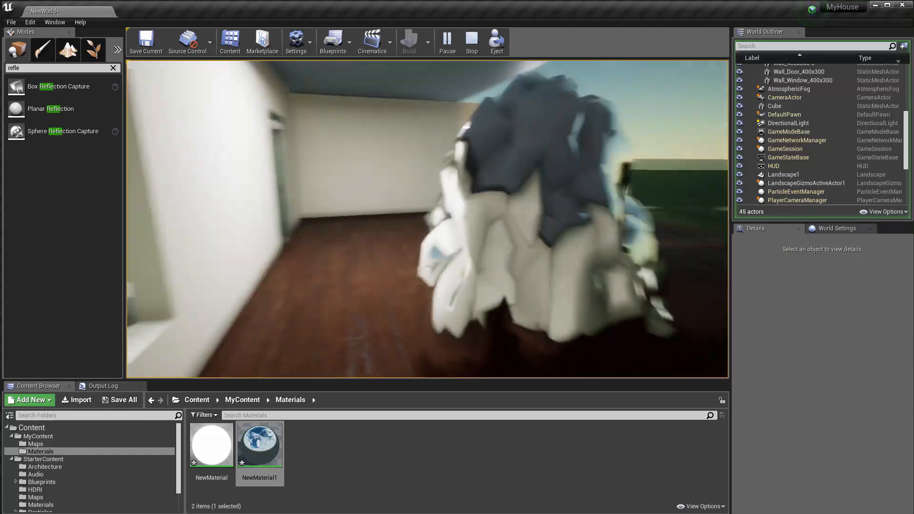
pyautogui.press('a')
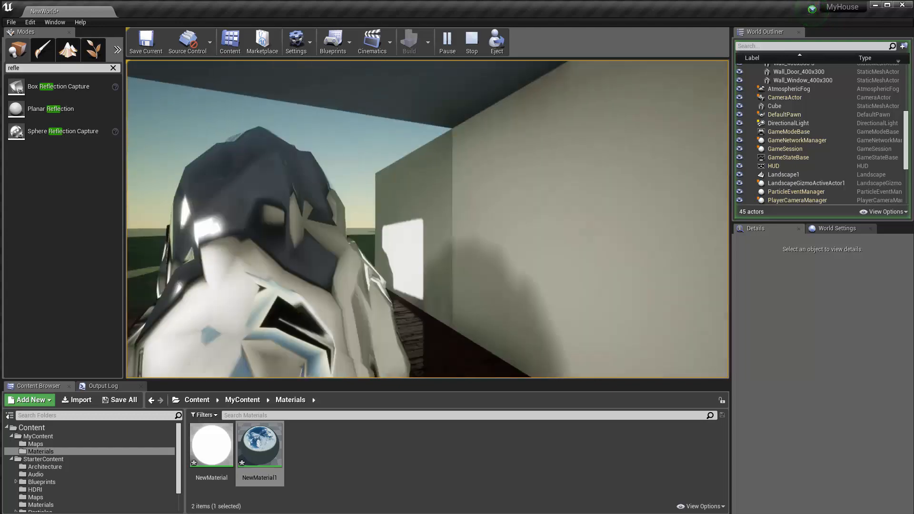
pyautogui.press('Escape')
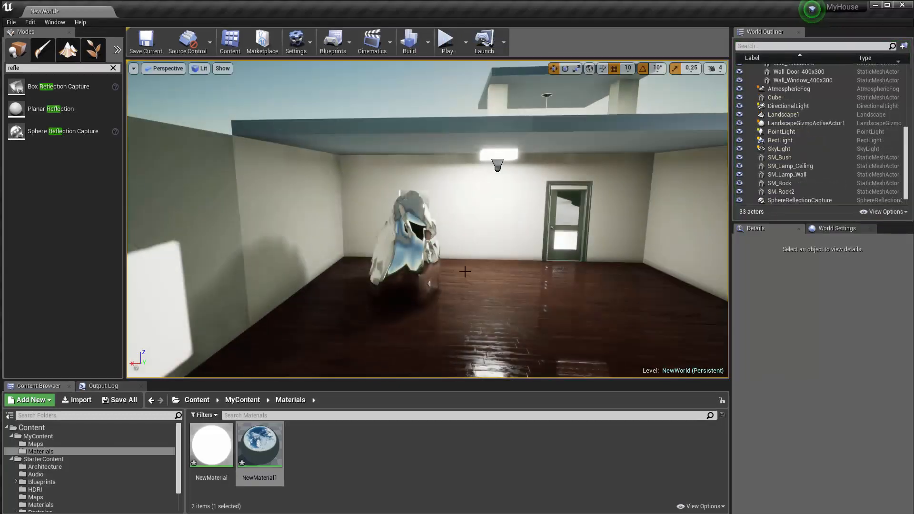
# Step: Inspect the rock up close in the editor viewport and select the Sphere Reflection Capture to review its influence sphere
pyautogui.moveTo(491, 307)
pyautogui.mouseDown()
pyautogui.moveTo(498, 171)
pyautogui.moveTo(491, 307)
pyautogui.mouseUp()
pyautogui.scroll(3, 490, 307)
pyautogui.moveTo(490, 307); pyautogui.dragTo(421, 300, button='right')
pyautogui.press('d')
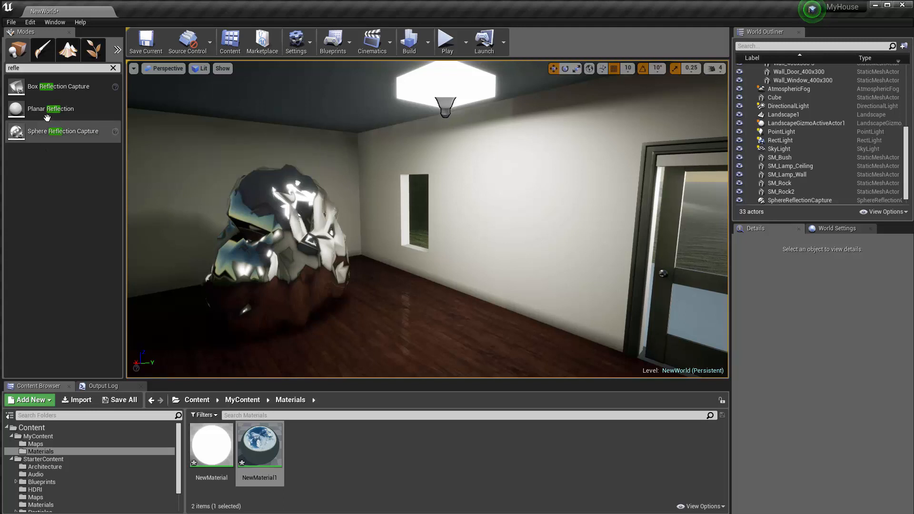
pyautogui.click(802, 201)
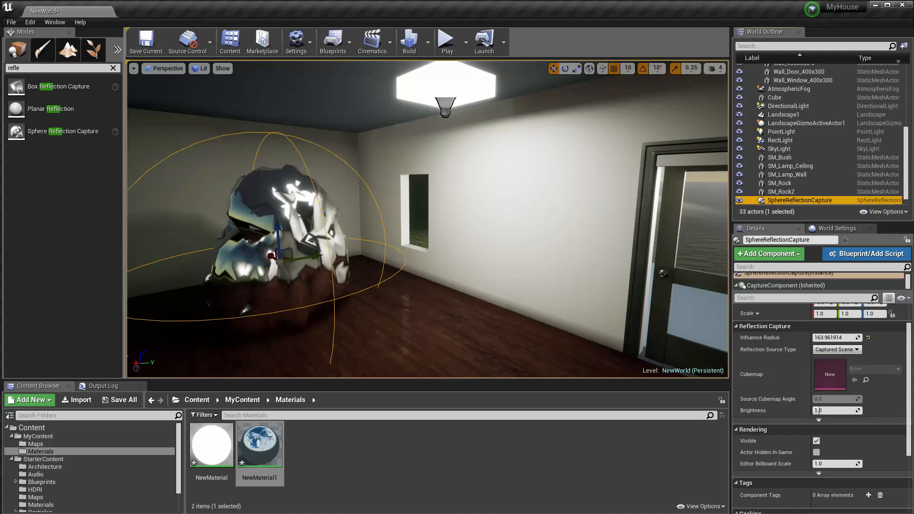
pyautogui.moveTo(366, 270); pyautogui.dragTo(366, 270, button='right')
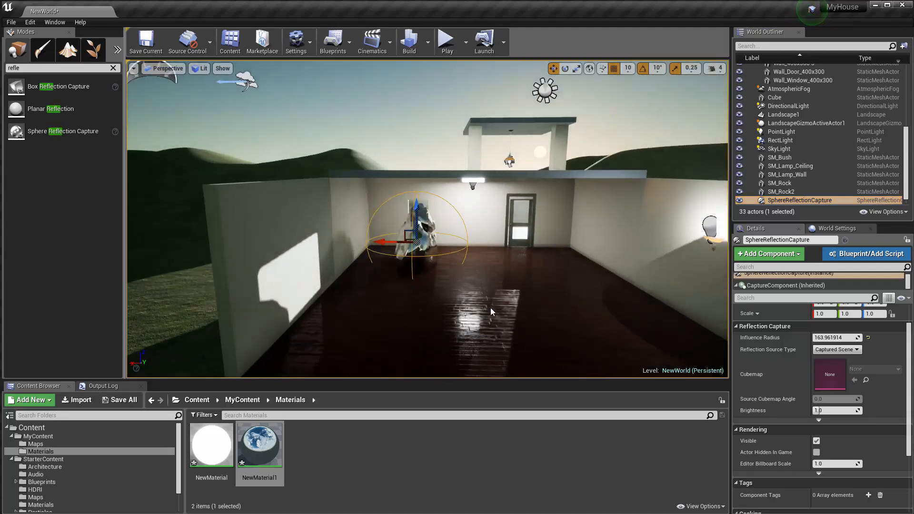
pyautogui.moveTo(499, 307); pyautogui.dragTo(499, 306, button='right')
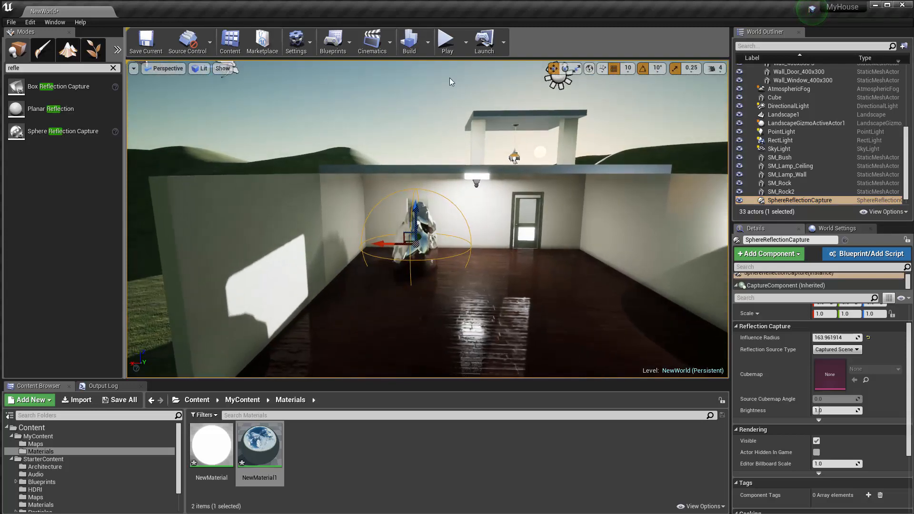
# Step: Play the level again, circle the metallic rock to check its reflections, view the whole room from outside, and stop playing
pyautogui.click(446, 41)
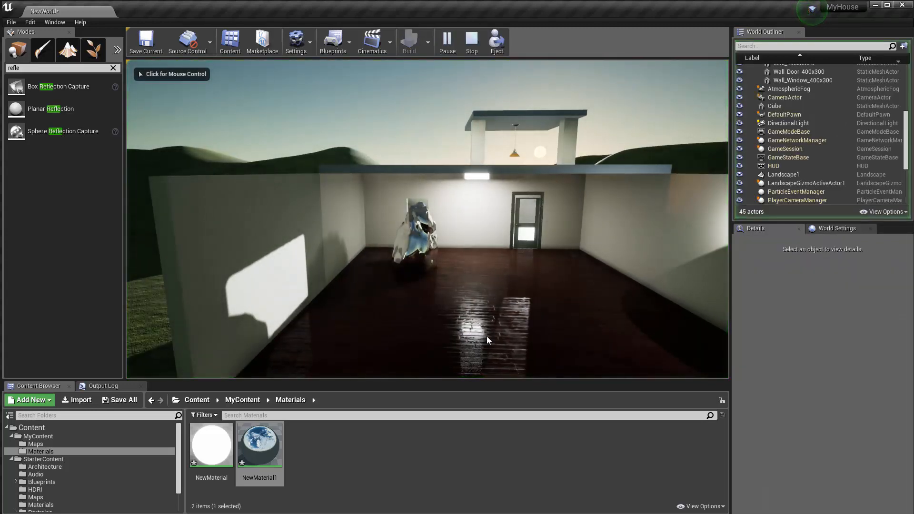
pyautogui.click(491, 321)
pyautogui.press('w')
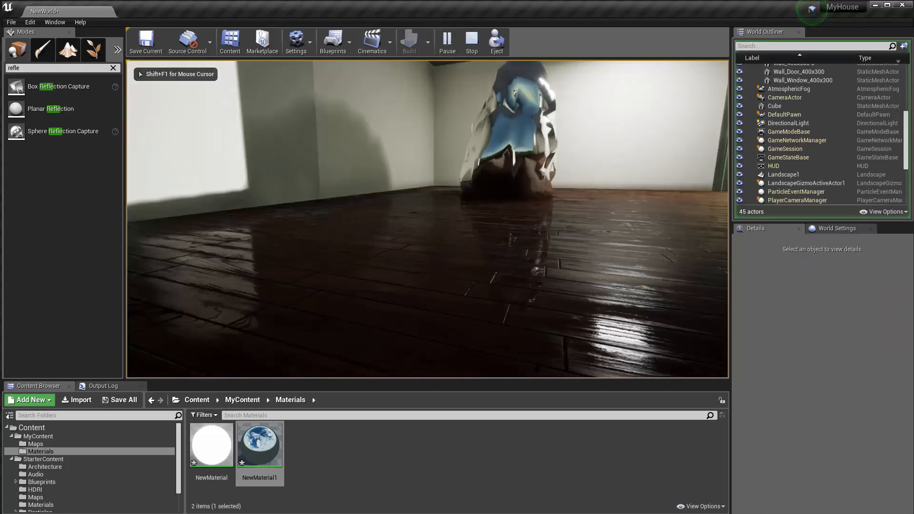
pyautogui.press('w')
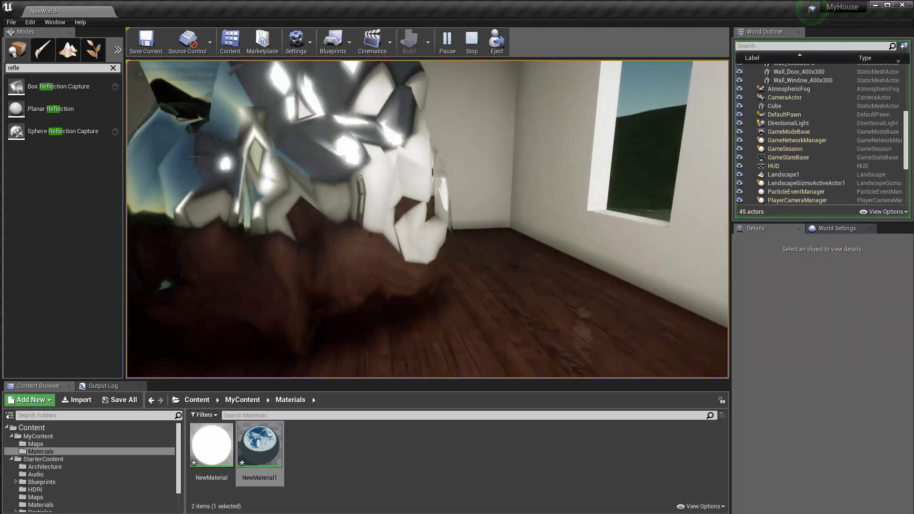
pyautogui.press('w')
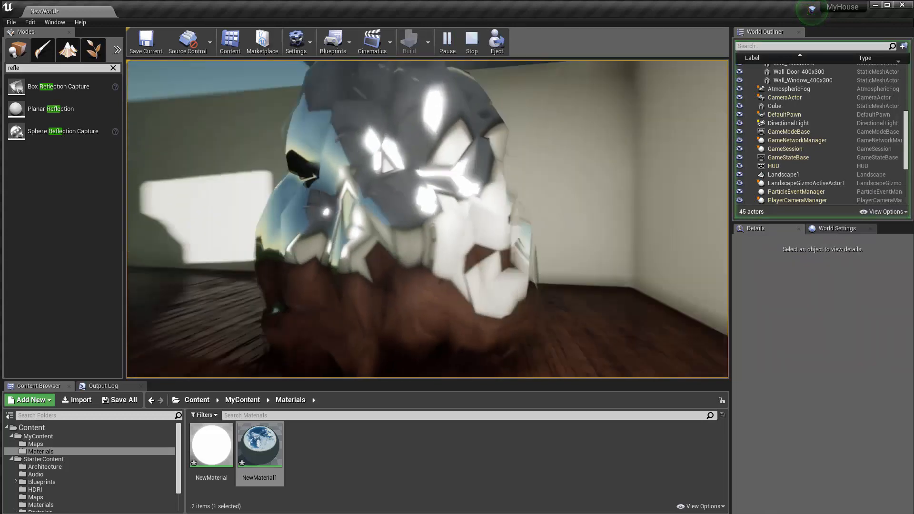
pyautogui.press('w')
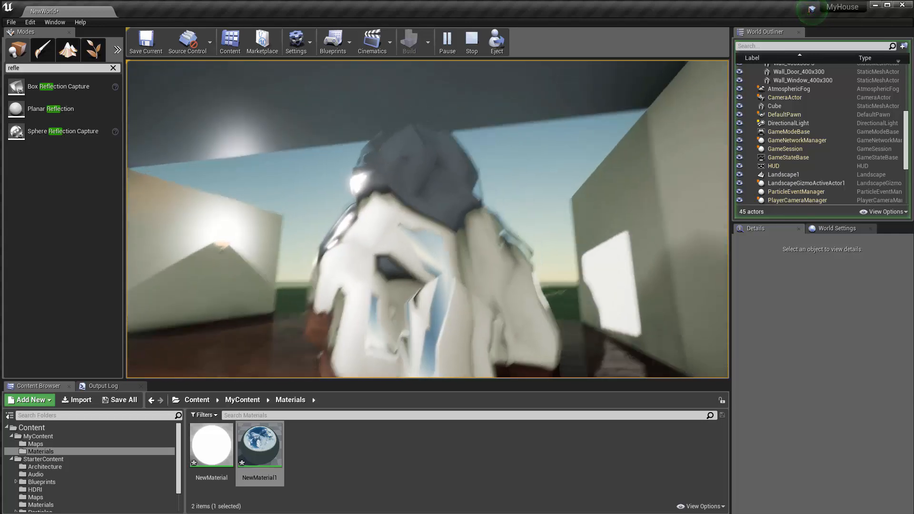
pyautogui.press('w')
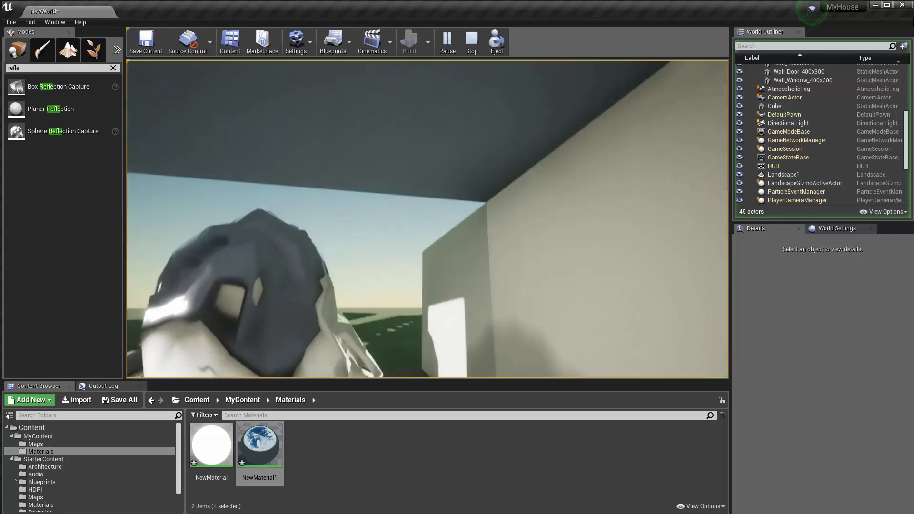
pyautogui.press('w')
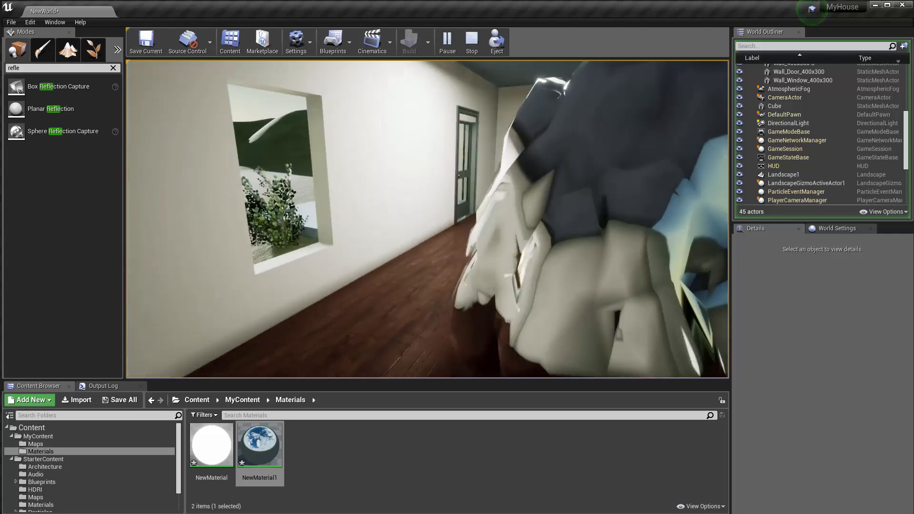
pyautogui.press('w')
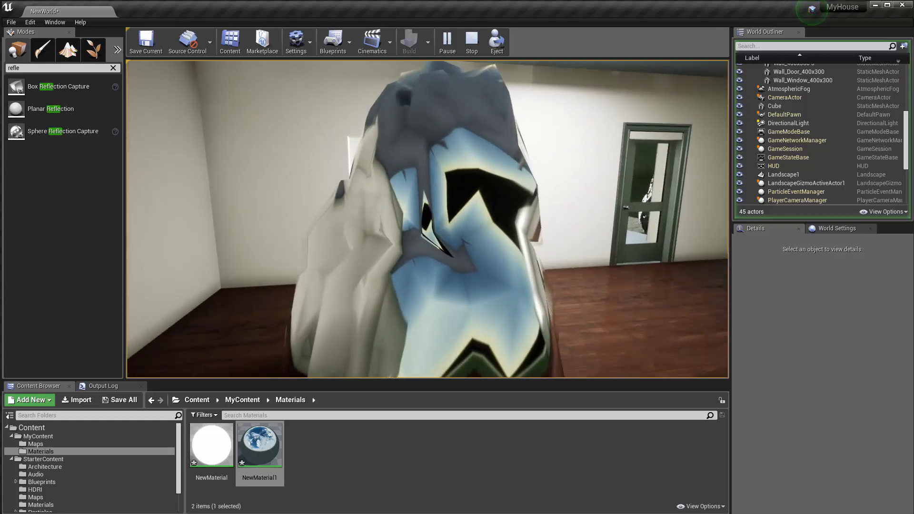
pyautogui.press('s')
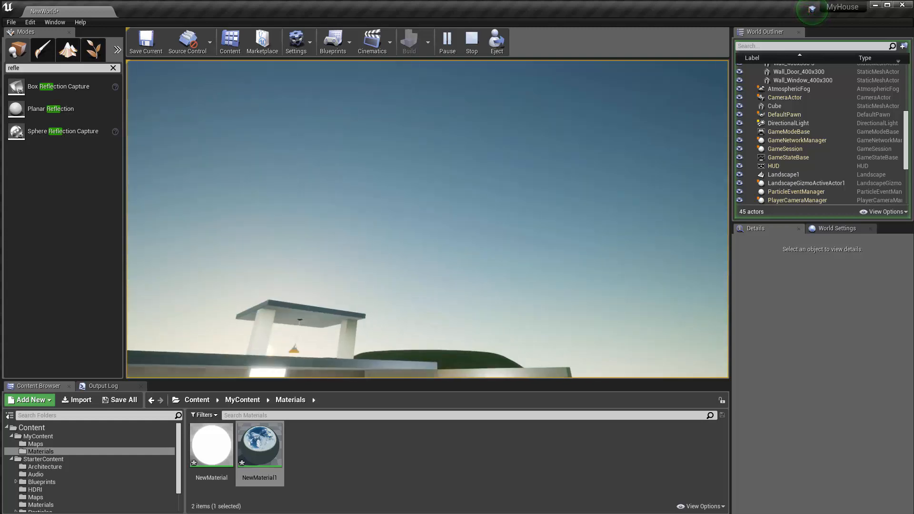
pyautogui.press('w')
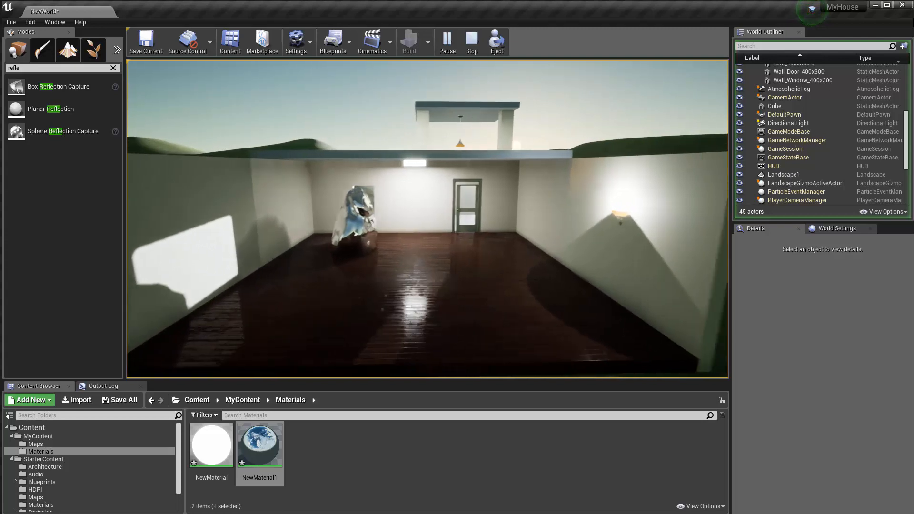
pyautogui.press('Escape')
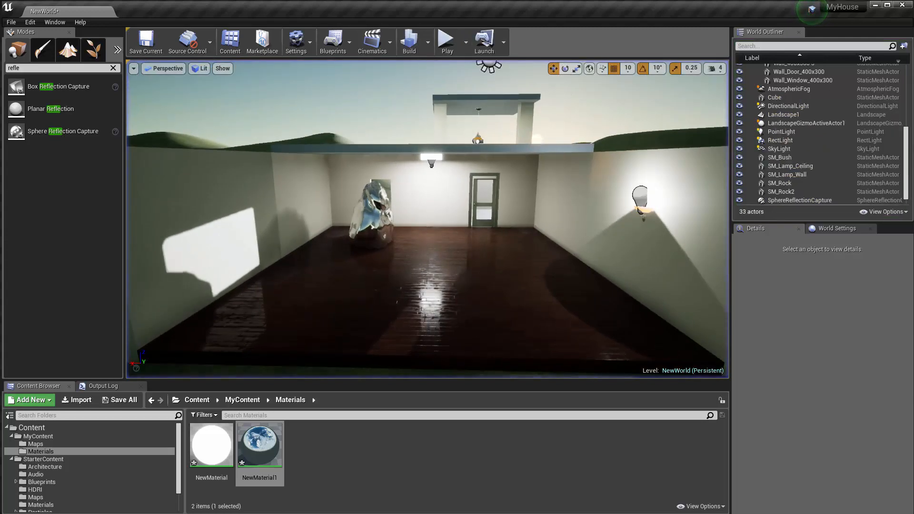